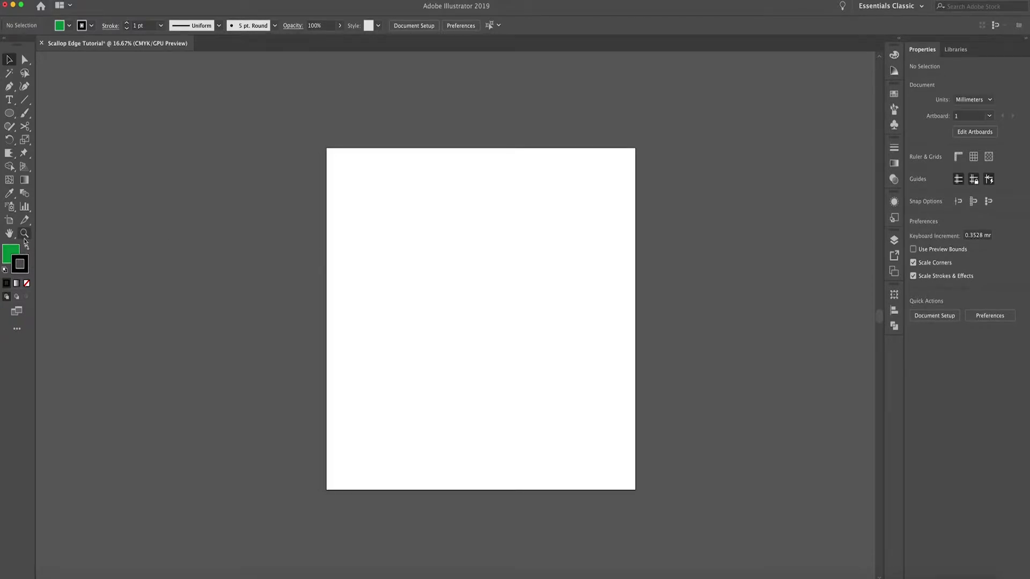
- Draw a large circle on the artboard with the Ellipse Tool and select it
{"action": "left_click", "coordinate": [9, 113]}
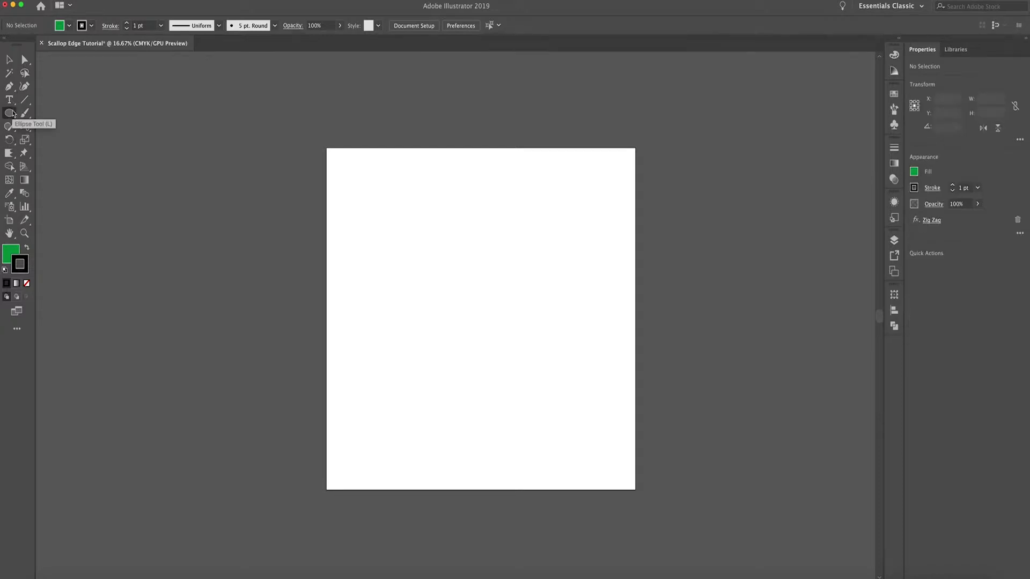
{"action": "left_click_drag", "start_coordinate": [403, 184], "coordinate": [597, 449]}
{"action": "key", "text": "v"}
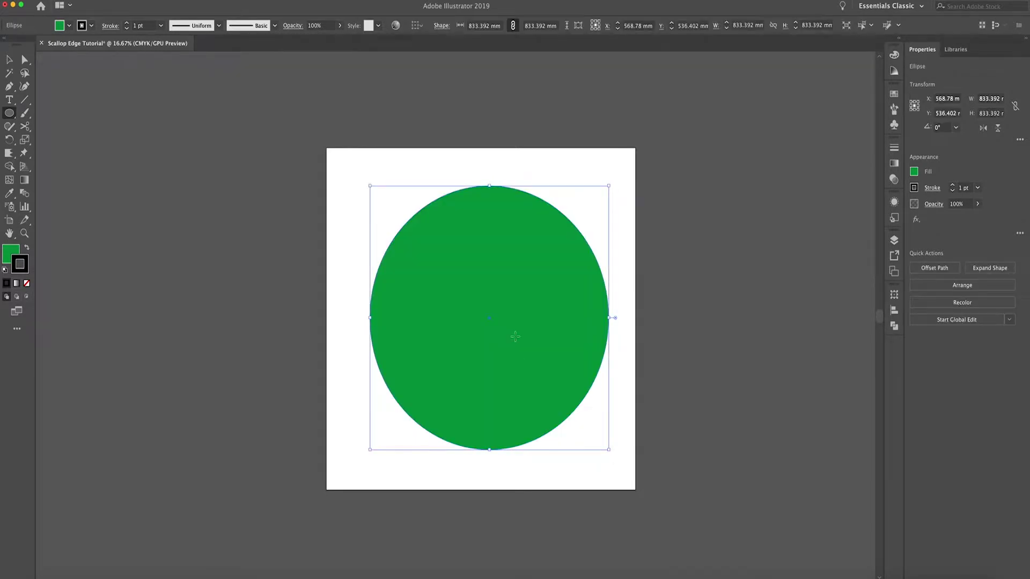
{"action": "left_click", "coordinate": [367, 209]}
{"action": "left_click", "coordinate": [451, 245]}
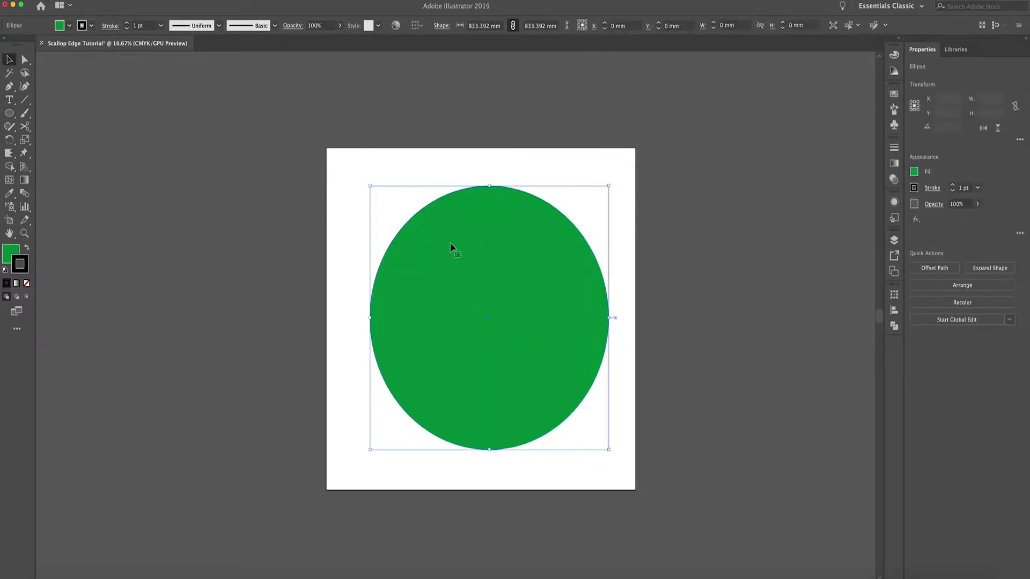
- Set the circle's fill to None and raise its dark stroke weight to 30 pt
{"action": "left_click", "coordinate": [13, 254]}
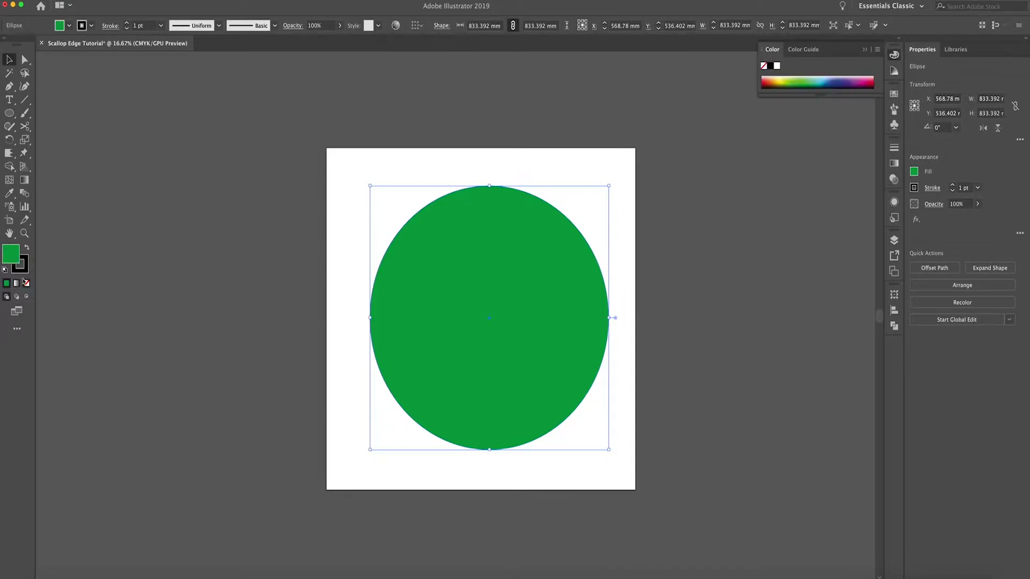
{"action": "left_click", "coordinate": [26, 283]}
{"action": "left_click", "coordinate": [25, 272]}
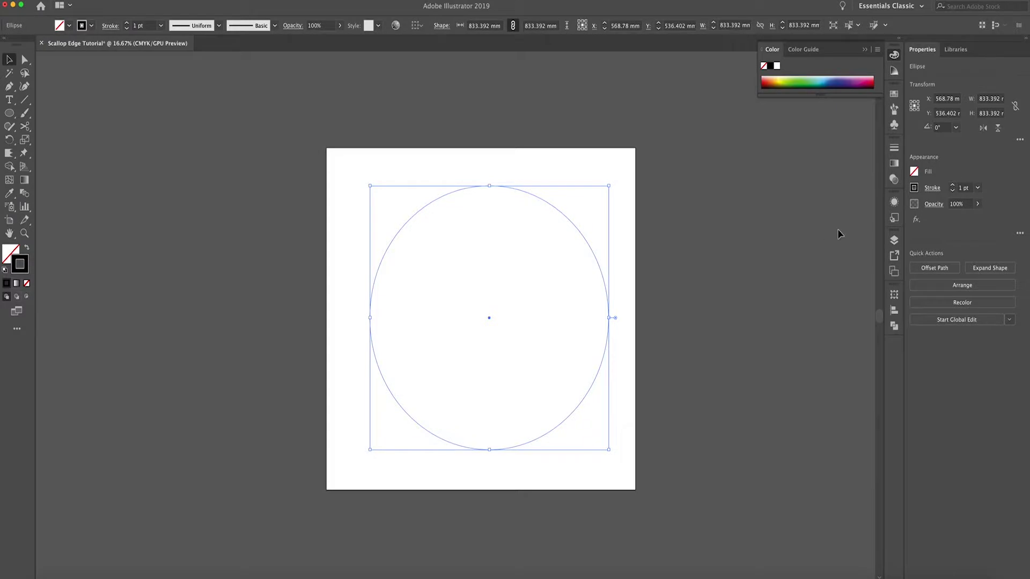
{"action": "left_click", "coordinate": [953, 186]}
{"action": "left_click", "coordinate": [953, 186]}
{"action": "left_click", "coordinate": [952, 186]}
{"action": "left_click", "coordinate": [953, 186]}
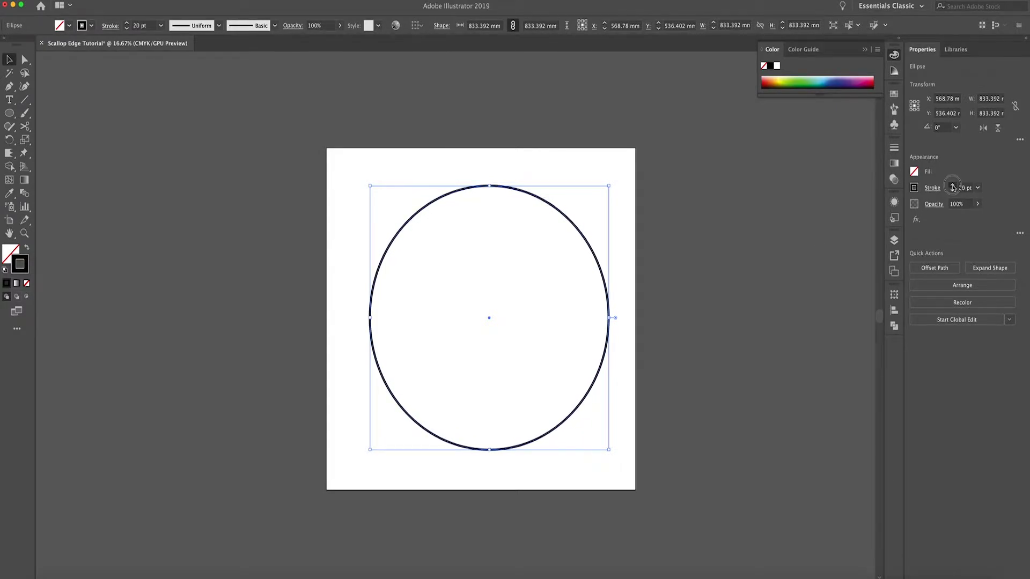
{"action": "left_click", "coordinate": [953, 187]}
{"action": "left_click", "coordinate": [953, 187]}
{"action": "left_click", "coordinate": [953, 186]}
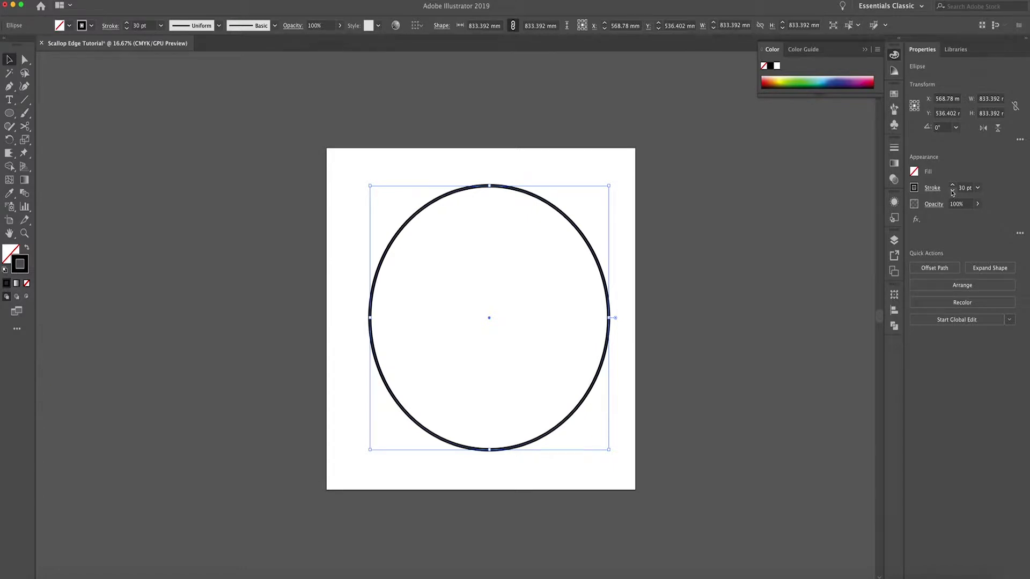
{"action": "left_click", "coordinate": [932, 189]}
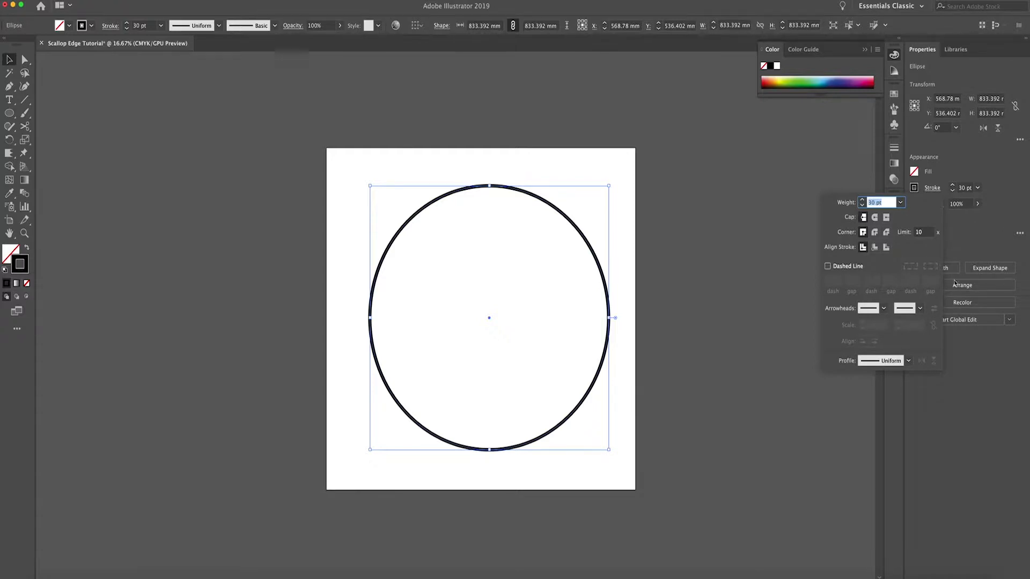
- Give the stroke Round Cap and Round Join and turn on Dashed Line
{"action": "left_click", "coordinate": [877, 218]}
{"action": "left_click", "coordinate": [875, 218]}
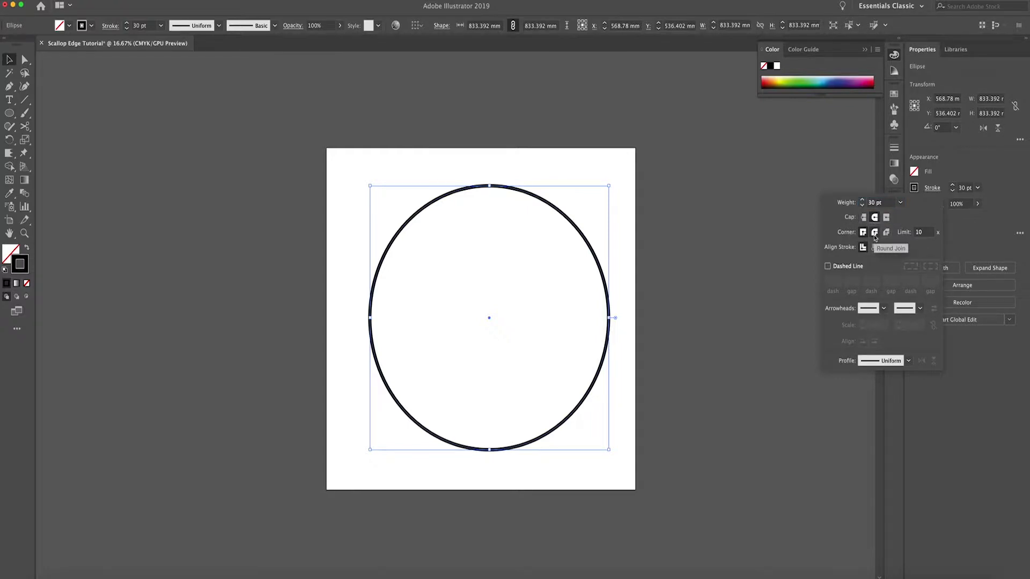
{"action": "left_click", "coordinate": [875, 233]}
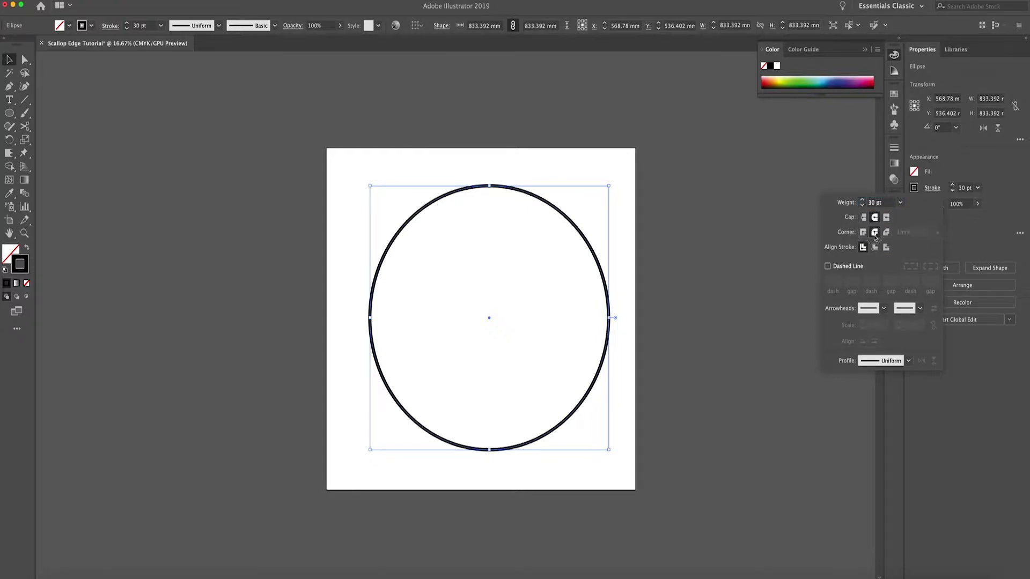
{"action": "left_click", "coordinate": [829, 269]}
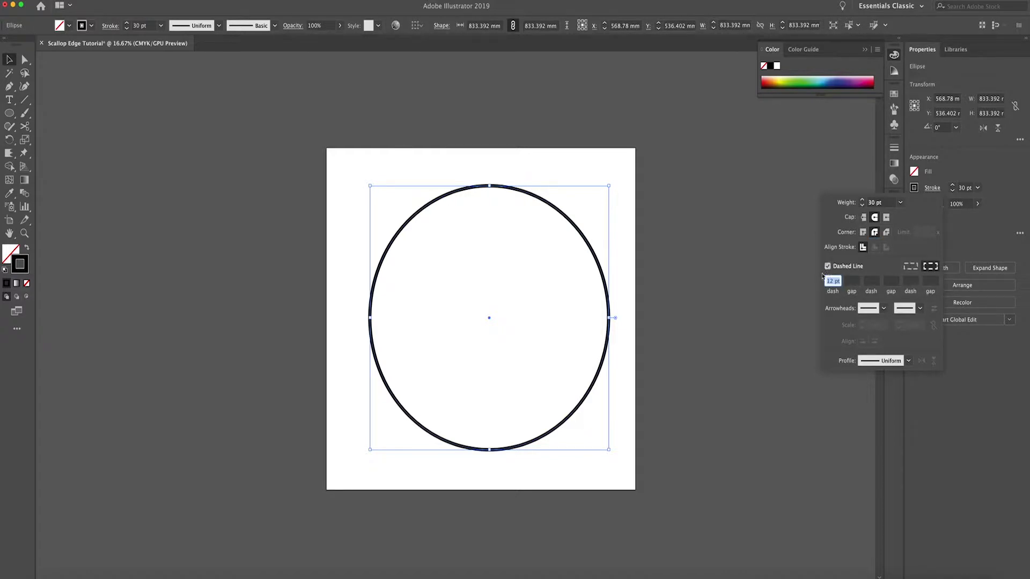
{"action": "key", "text": "super+equal"}
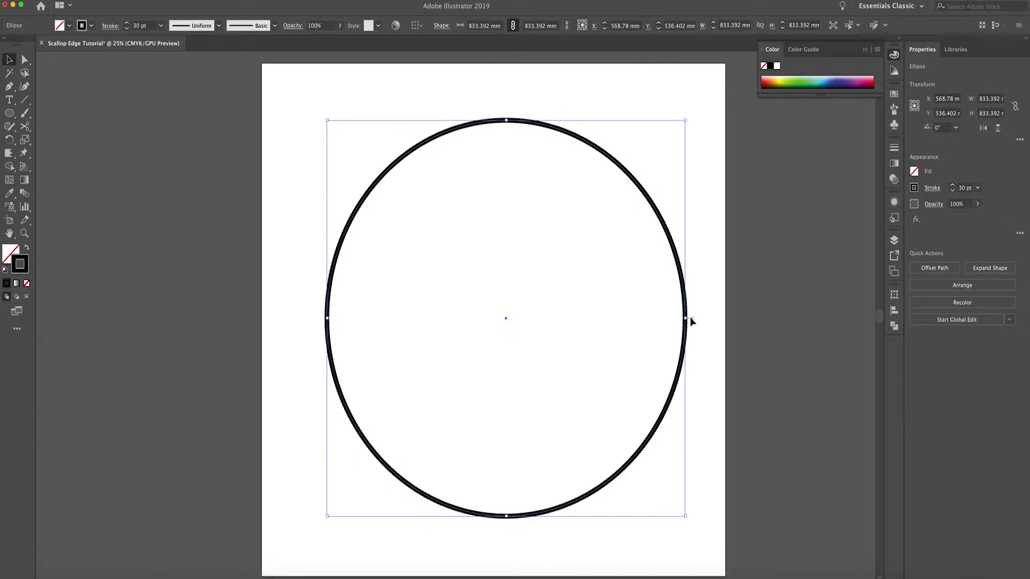
{"action": "key", "text": "super+equal"}
{"action": "scroll", "coordinate": [692, 322], "scroll_direction": "right", "scroll_amount": 3}
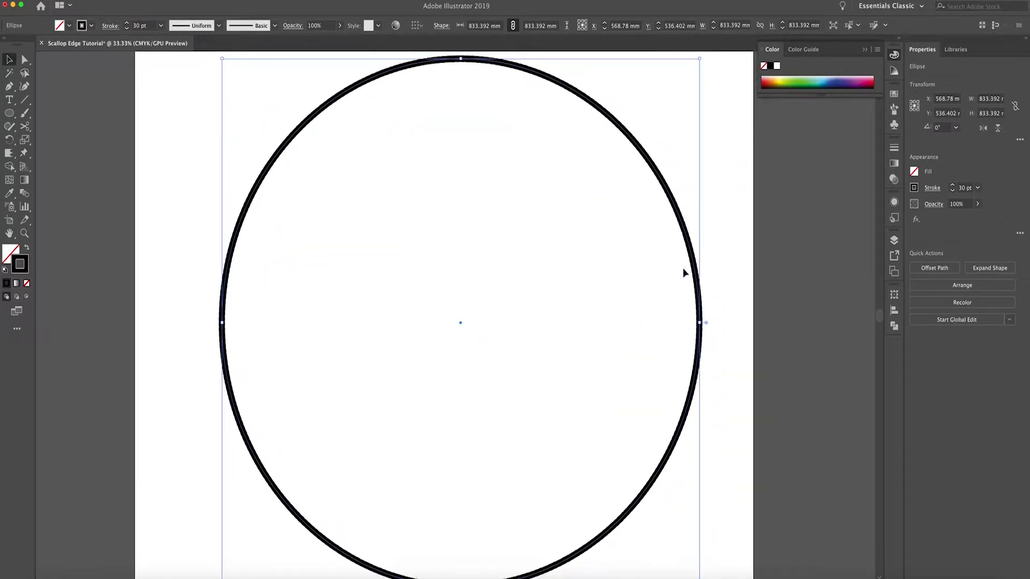
- Set the dash to 0 pt and the gap to 20 pt to form round dots
{"action": "left_click", "coordinate": [932, 188]}
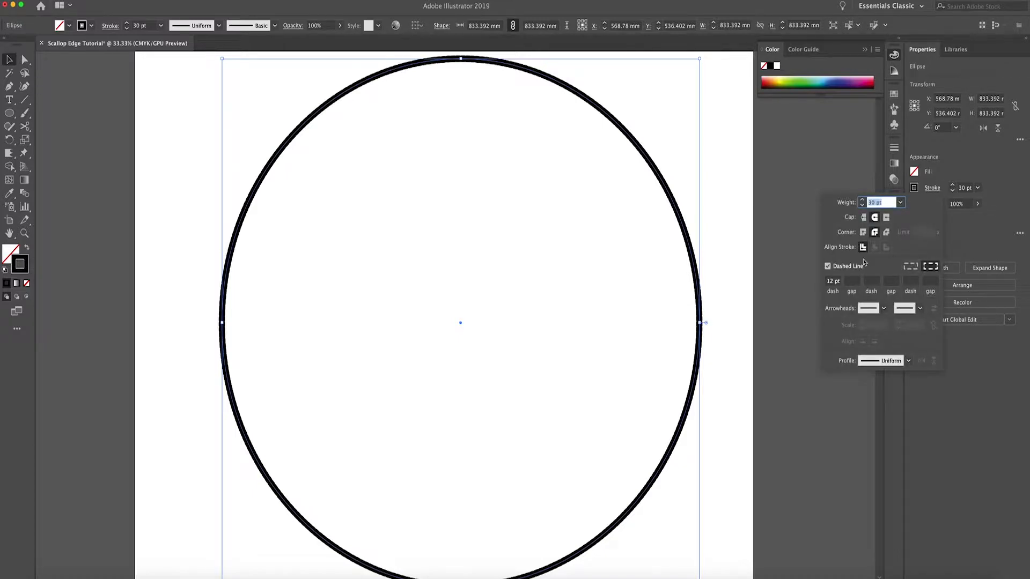
{"action": "left_click", "coordinate": [834, 281]}
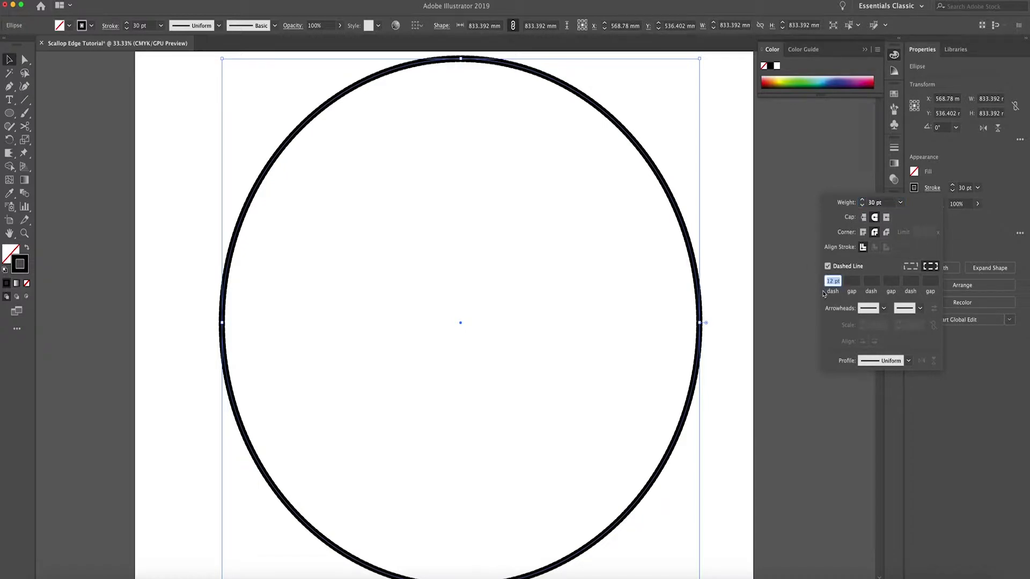
{"action": "type", "text": "0"}
{"action": "left_click", "coordinate": [849, 283]}
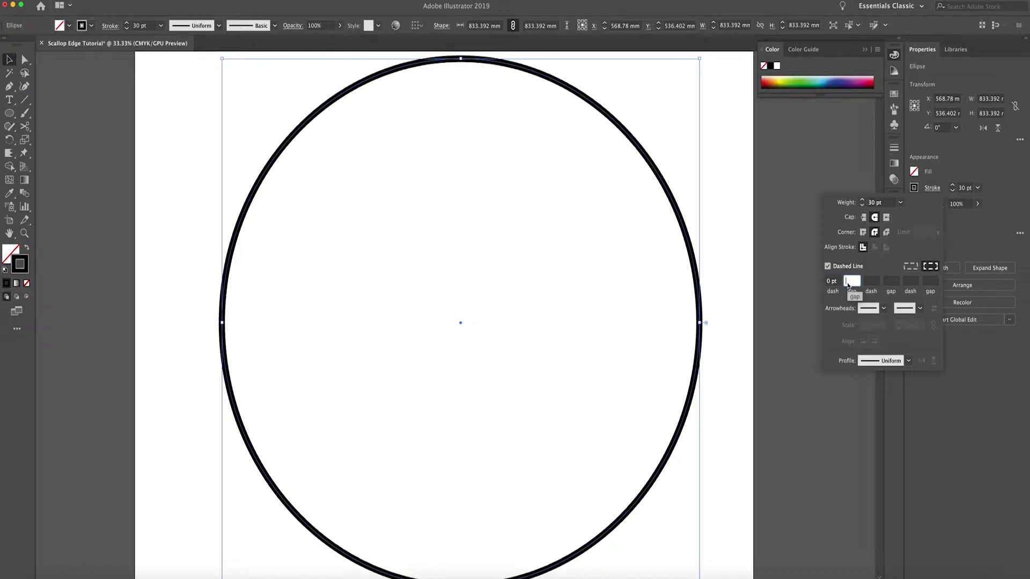
{"action": "type", "text": "20"}
{"action": "left_click", "coordinate": [870, 283]}
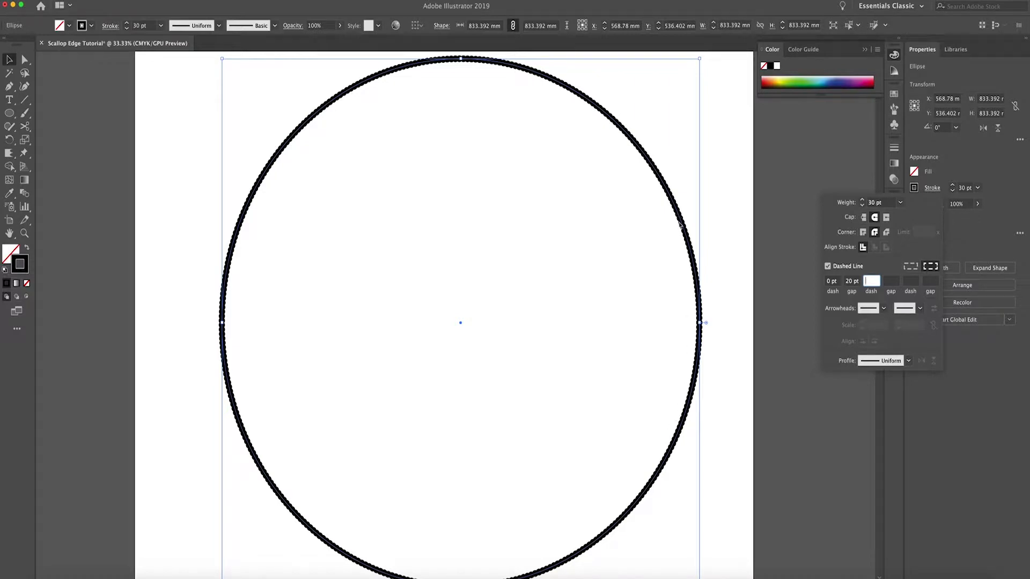
{"action": "key", "text": "super+equal"}
{"action": "scroll", "coordinate": [678, 221], "scroll_direction": "right", "scroll_amount": 10}
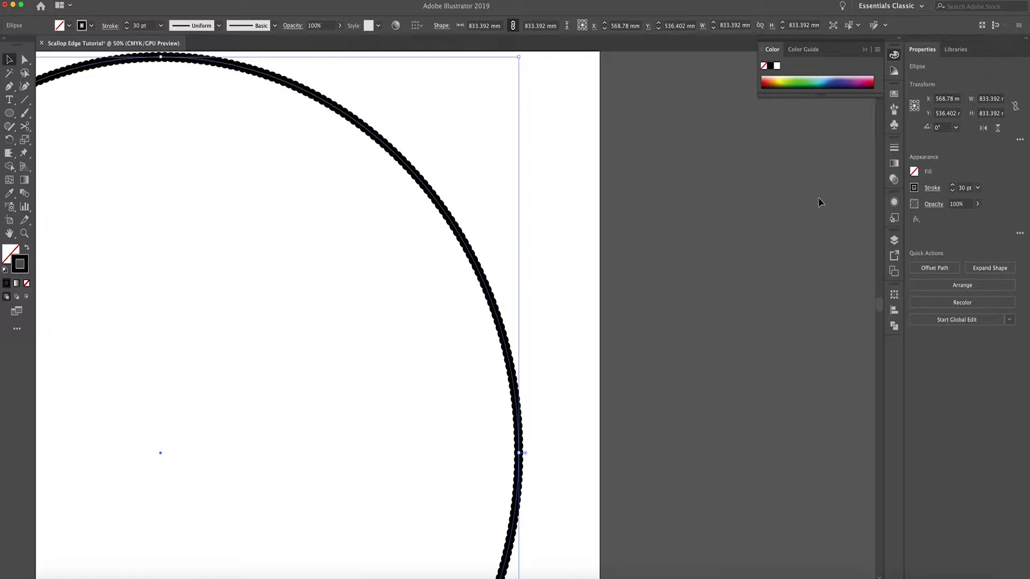
- Try different dash gap values with the arrow keys, settling on 25 pt
{"action": "left_click", "coordinate": [927, 194]}
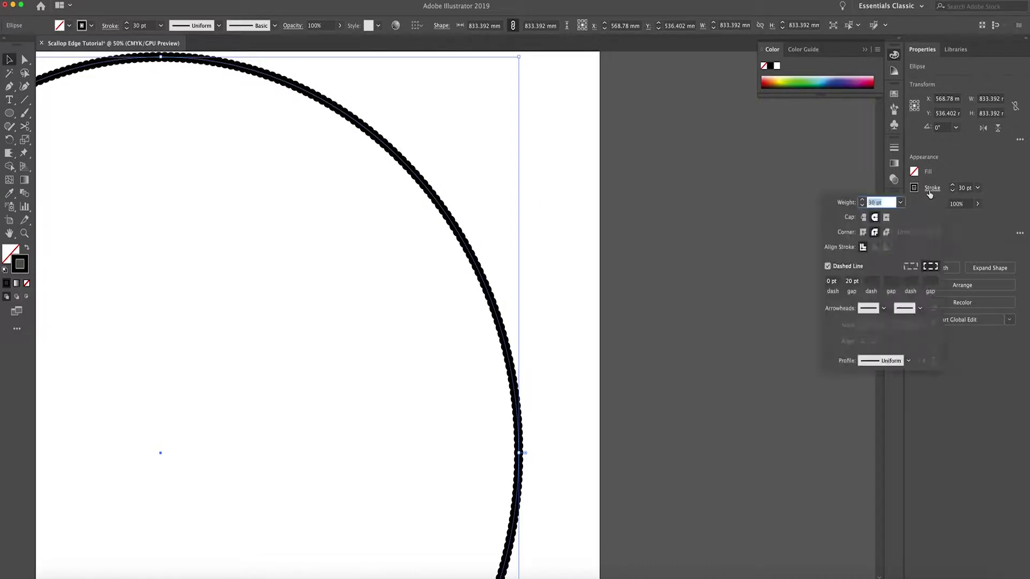
{"action": "left_click", "coordinate": [850, 282]}
{"action": "double_click", "coordinate": [850, 282]}
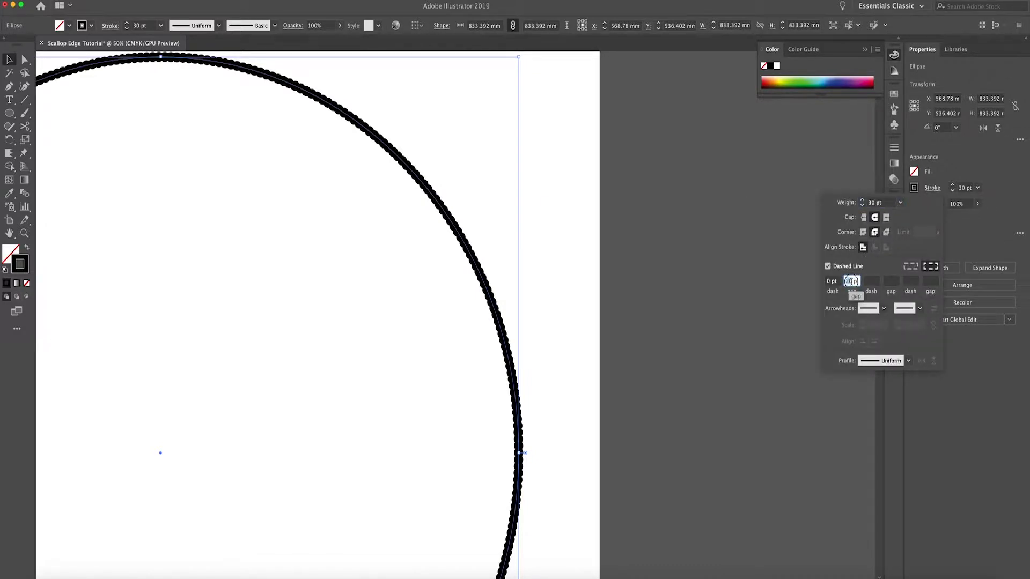
{"action": "key", "text": "Up"}
{"action": "key", "text": "Up"}
{"action": "key", "text": "Up"}
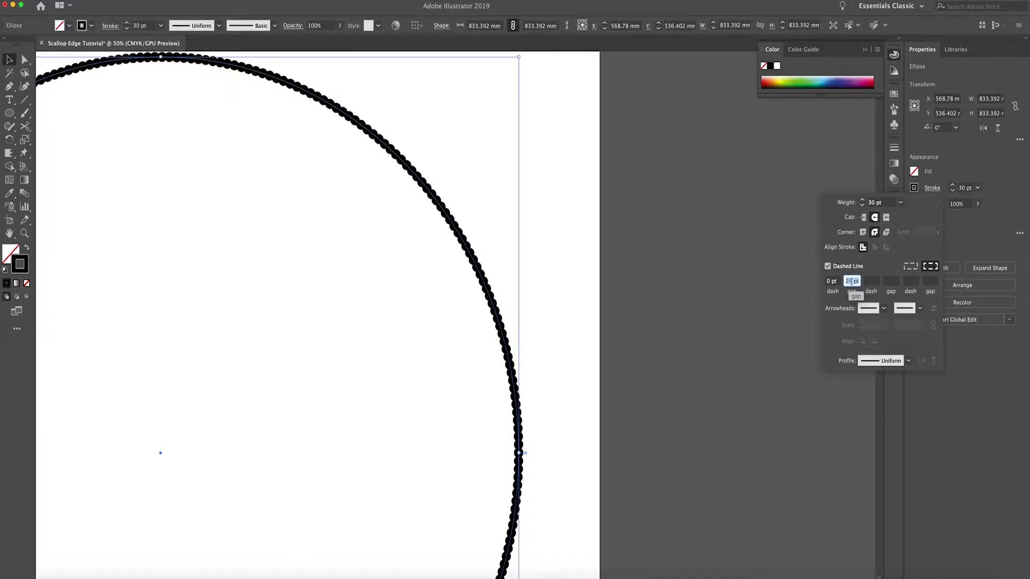
{"action": "key", "text": "Down"}
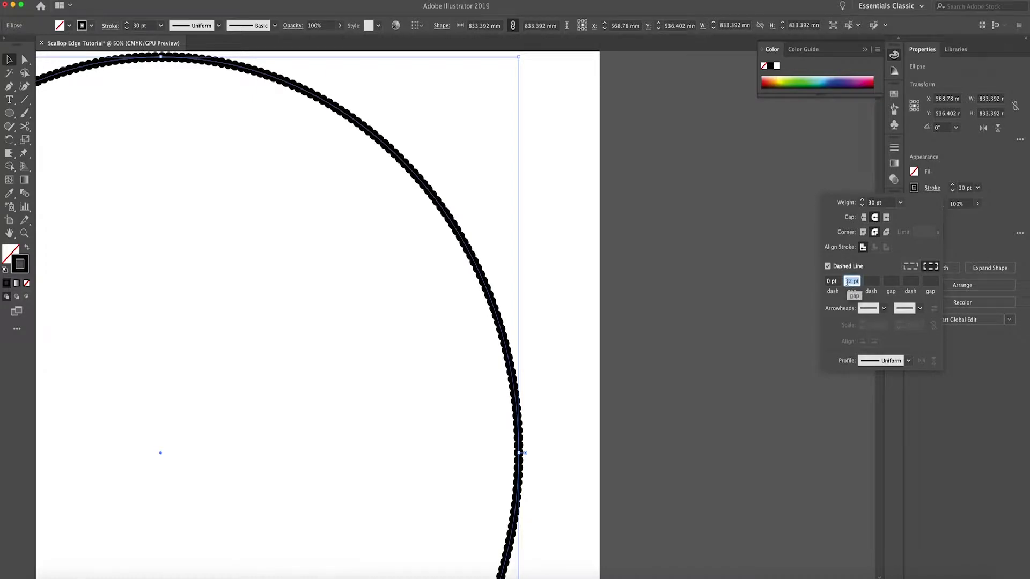
{"action": "key", "text": "Up"}
{"action": "key", "text": "Up"}
{"action": "key", "text": "Up"}
{"action": "key", "text": "Up"}
{"action": "key", "text": "Up"}
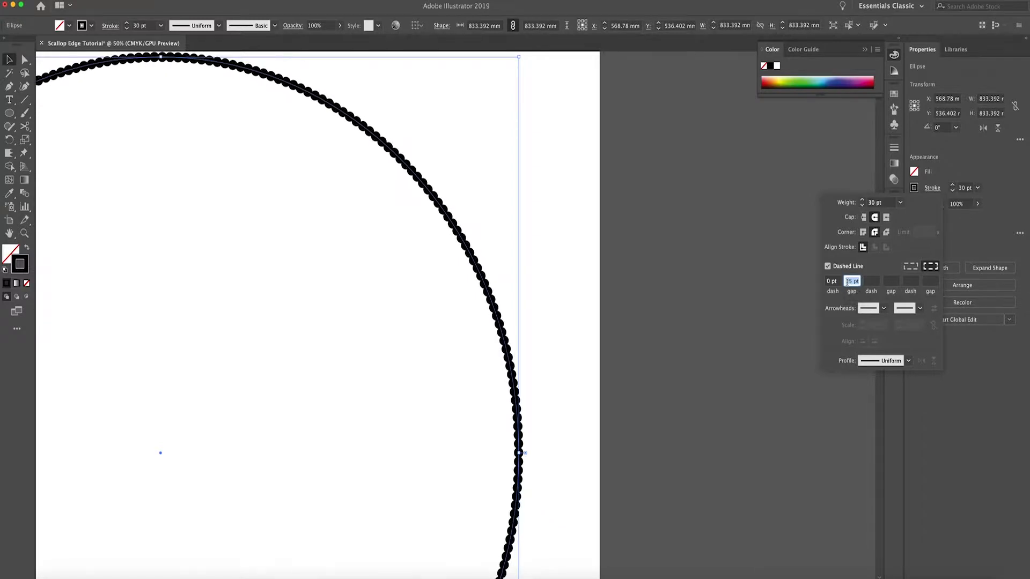
{"action": "key", "text": "Up"}
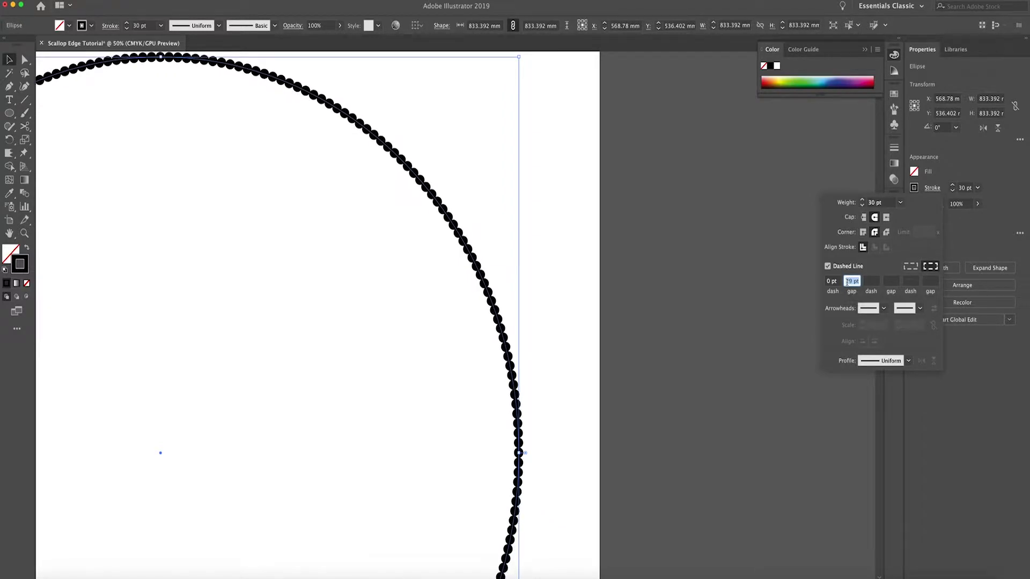
{"action": "key", "text": "Up"}
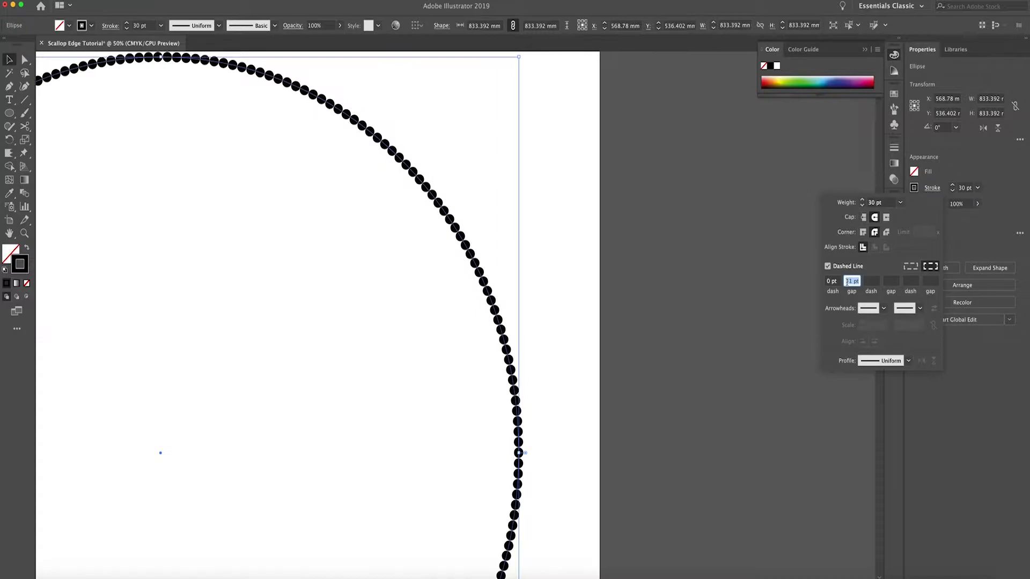
{"action": "key", "text": "Down"}
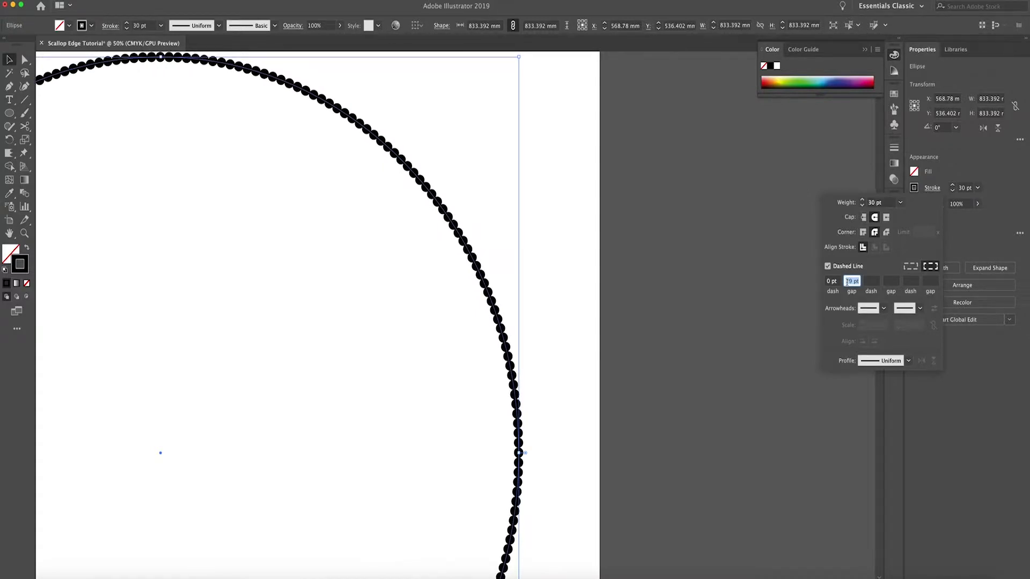
{"action": "key", "text": "Up"}
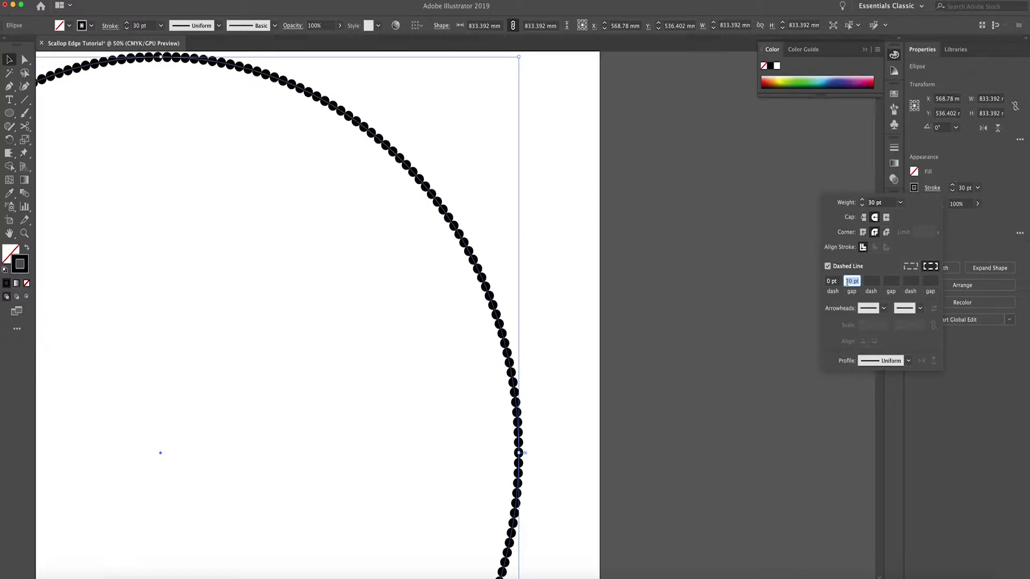
{"action": "key", "text": "Down"}
{"action": "key", "text": "Down"}
{"action": "key", "text": "Down"}
{"action": "key", "text": "Down"}
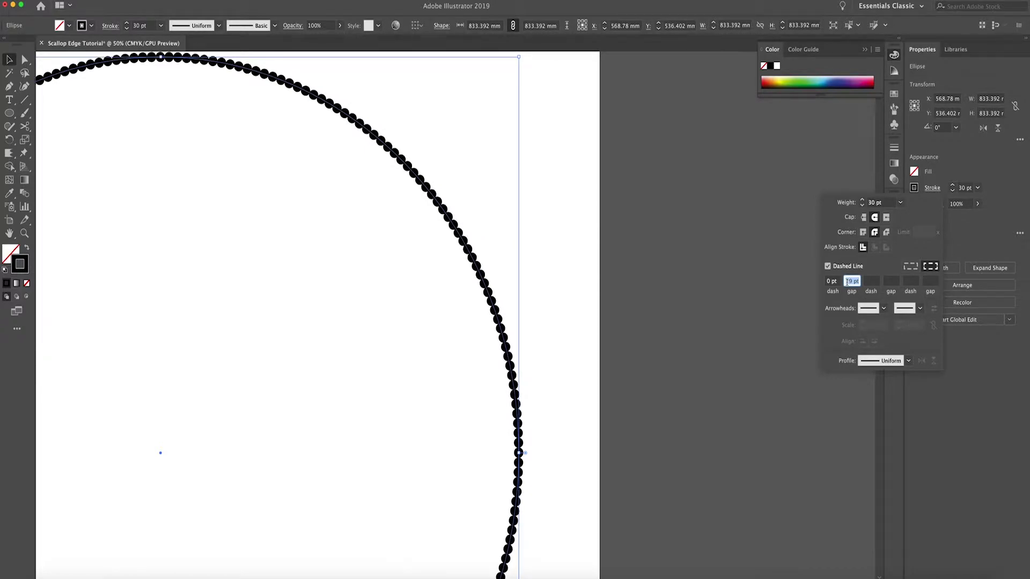
{"action": "key", "text": "Down"}
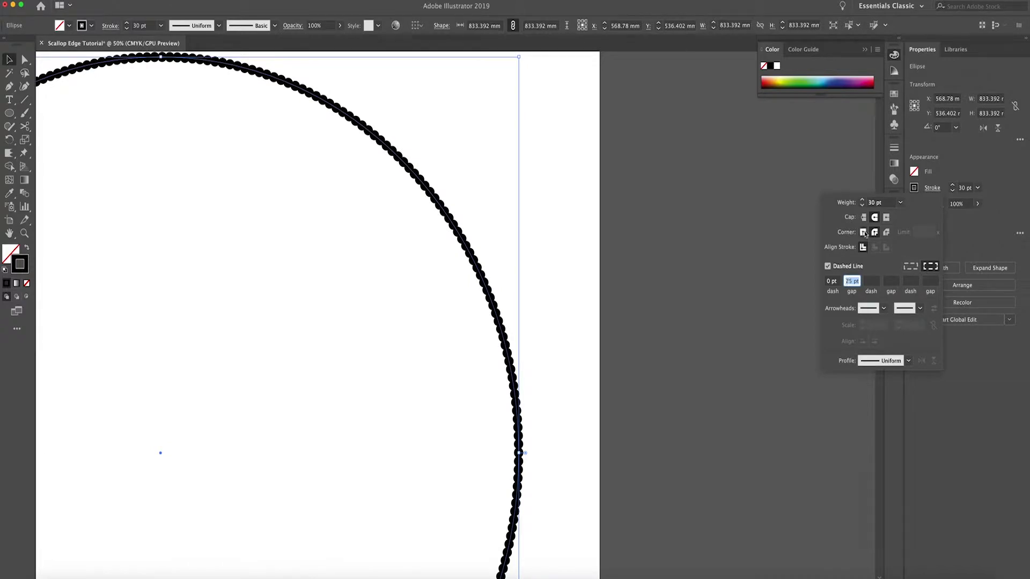
- Raise the dotted stroke weight to 45 pt
{"action": "left_click", "coordinate": [862, 201]}
{"action": "left_click", "coordinate": [862, 201]}
{"action": "left_click", "coordinate": [862, 201]}
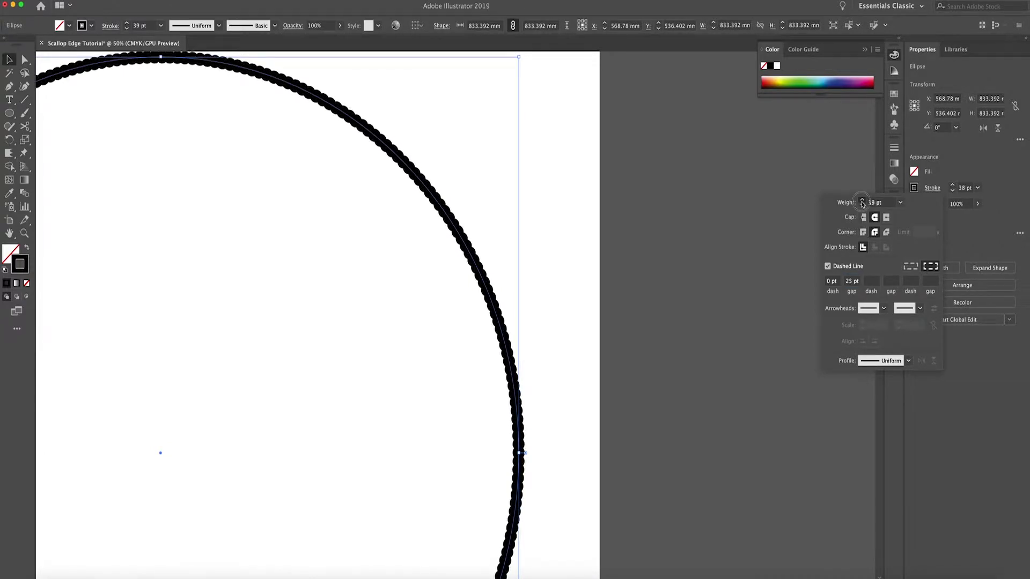
{"action": "left_click", "coordinate": [862, 201]}
{"action": "left_click", "coordinate": [863, 201]}
{"action": "left_click", "coordinate": [862, 201]}
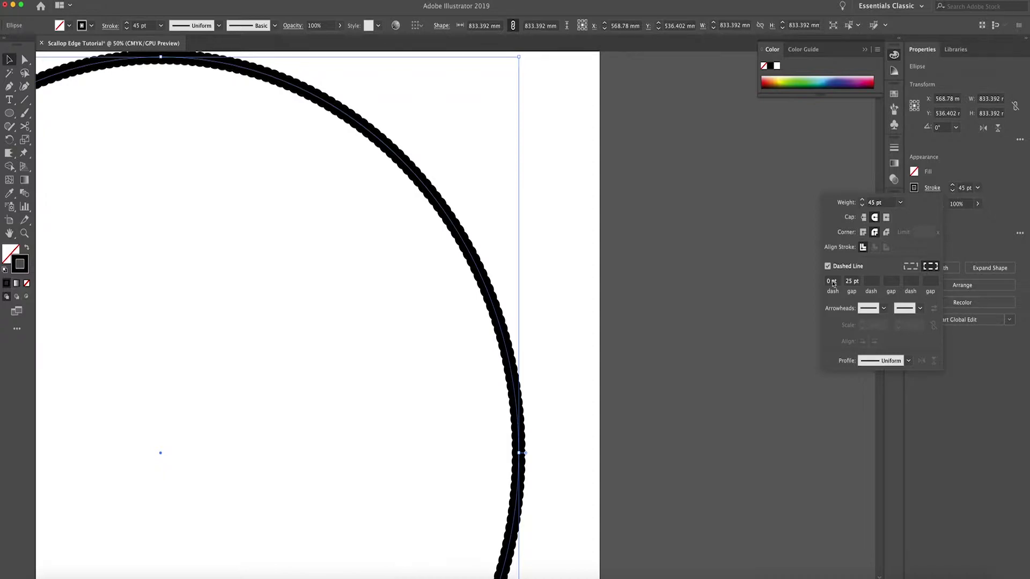
- Increase the dash gap to 35 pt and close the stroke settings
{"action": "left_click", "coordinate": [853, 281]}
{"action": "triple_click", "coordinate": [853, 282]}
{"action": "key", "text": "Up"}
{"action": "key", "text": "Up"}
{"action": "key", "text": "Up"}
{"action": "key", "text": "Up"}
{"action": "key", "text": "Up"}
{"action": "key", "text": "Up"}
{"action": "key", "text": "Up"}
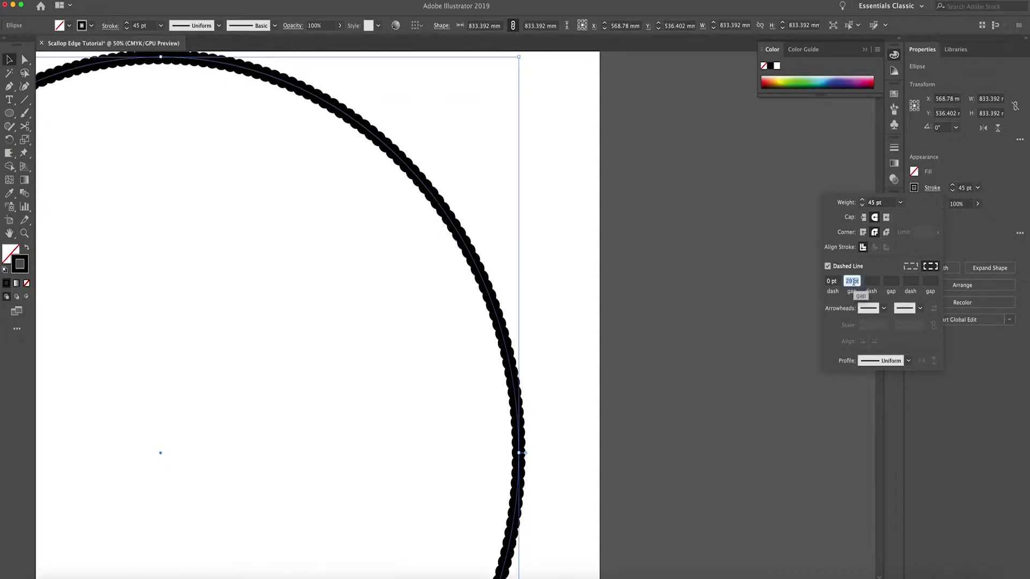
{"action": "key", "text": "Up"}
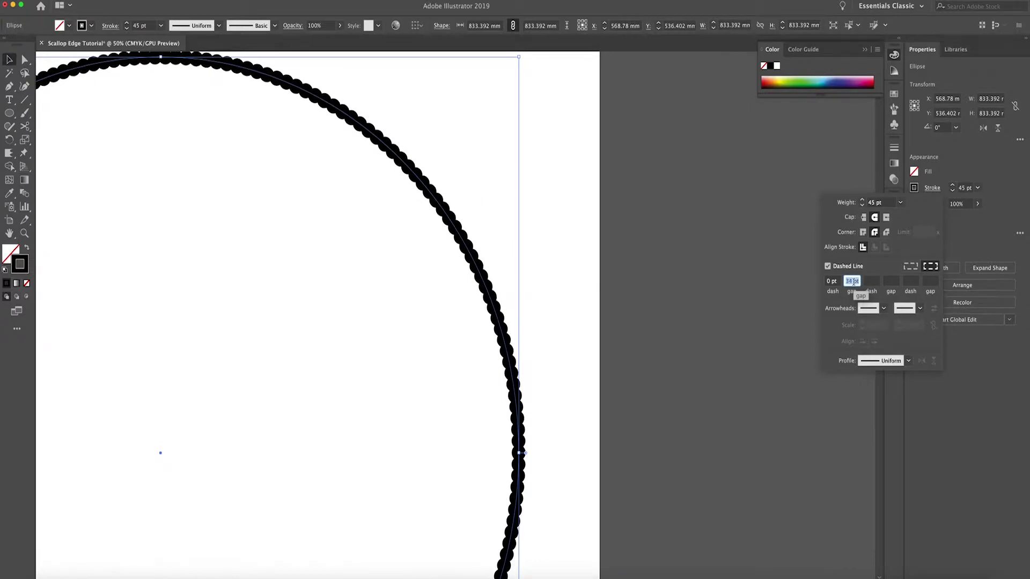
{"action": "key", "text": "Up"}
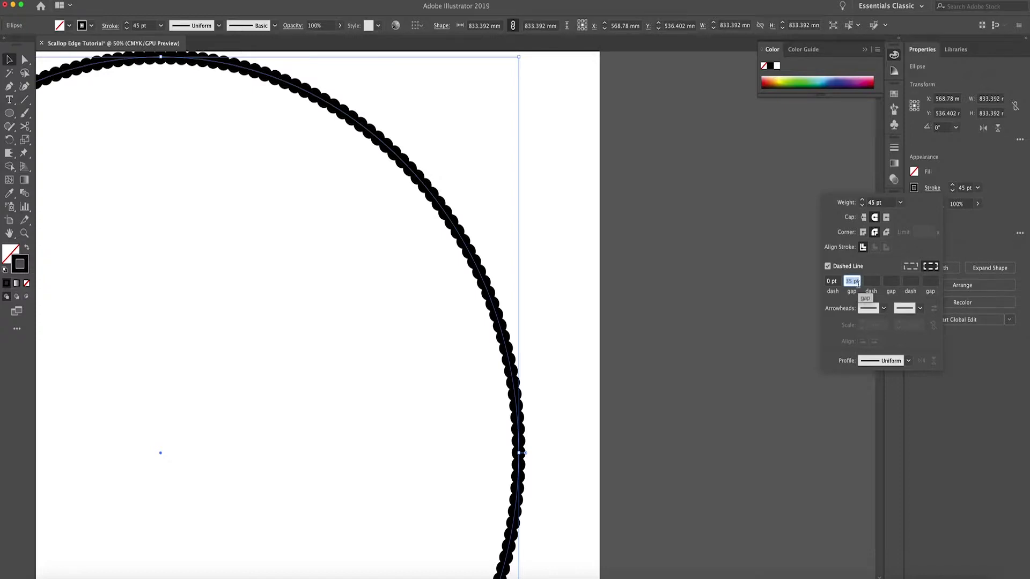
{"action": "left_click", "coordinate": [933, 187]}
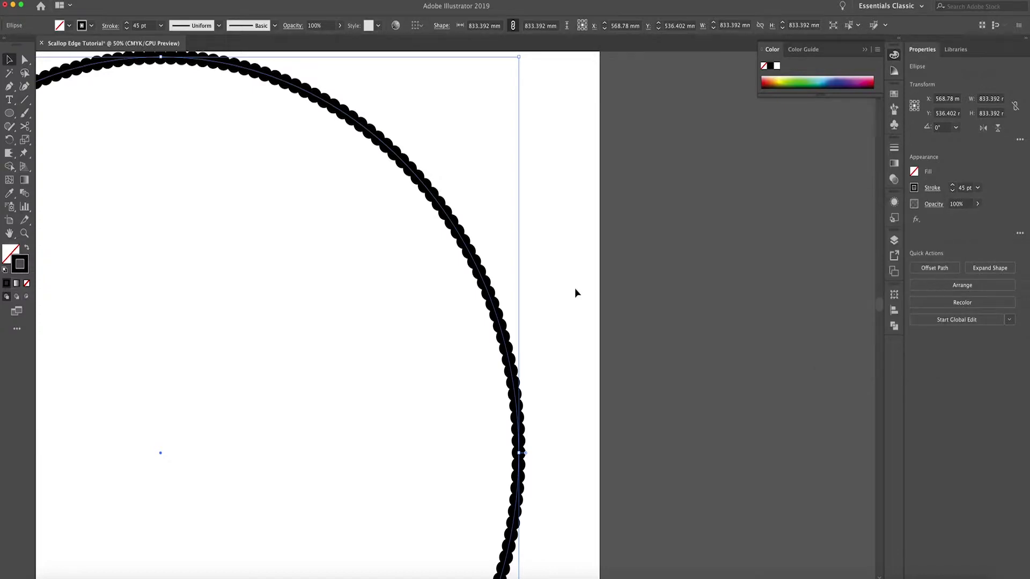
- Zoom out, select the circle and apply Object > Expand Appearance
{"action": "key", "text": "super+minus"}
{"action": "key", "text": "super+minus"}
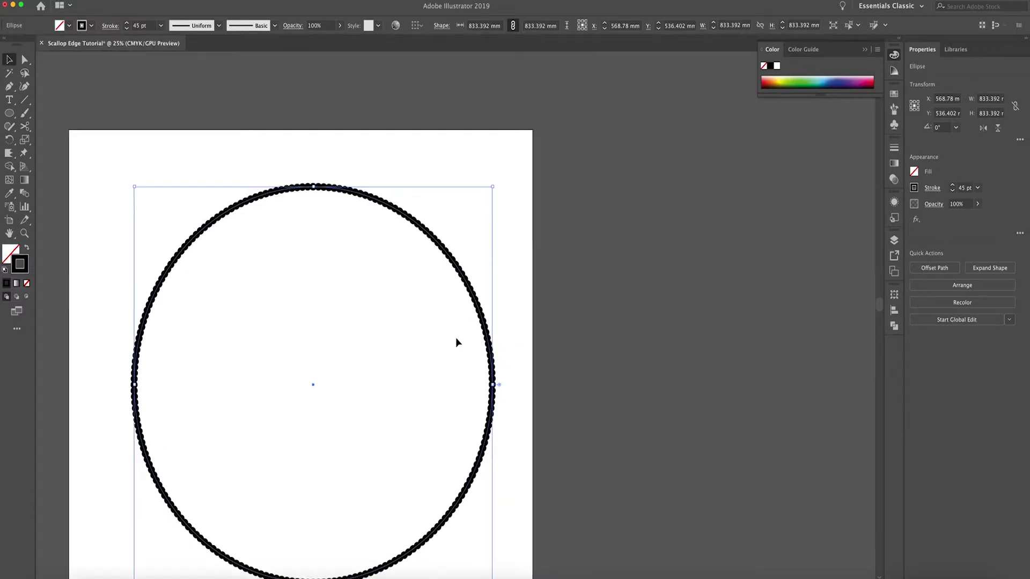
{"action": "left_click", "coordinate": [337, 169]}
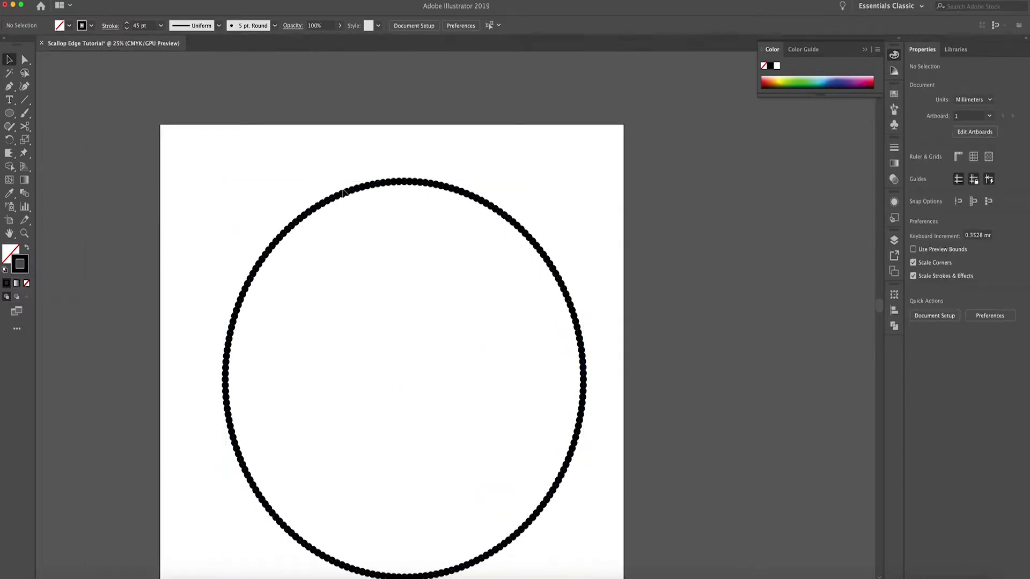
{"action": "left_click", "coordinate": [346, 198]}
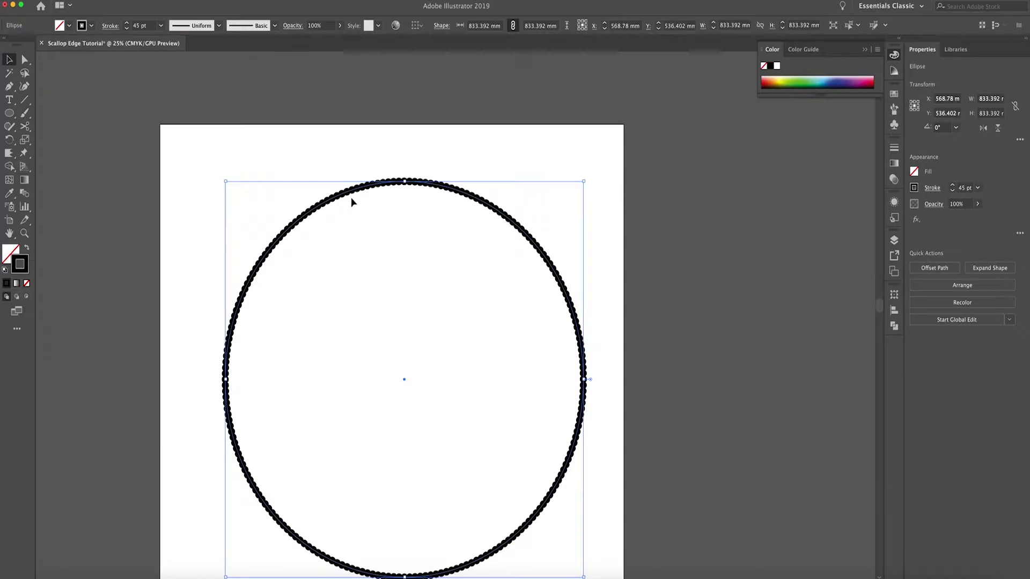
{"action": "left_click", "coordinate": [102, 0]}
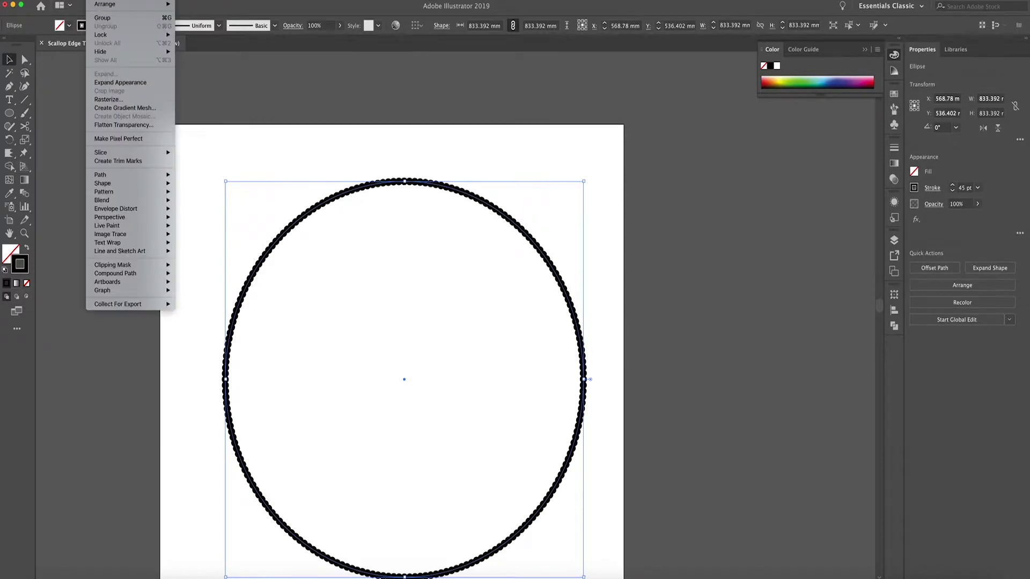
{"action": "left_click", "coordinate": [106, 84]}
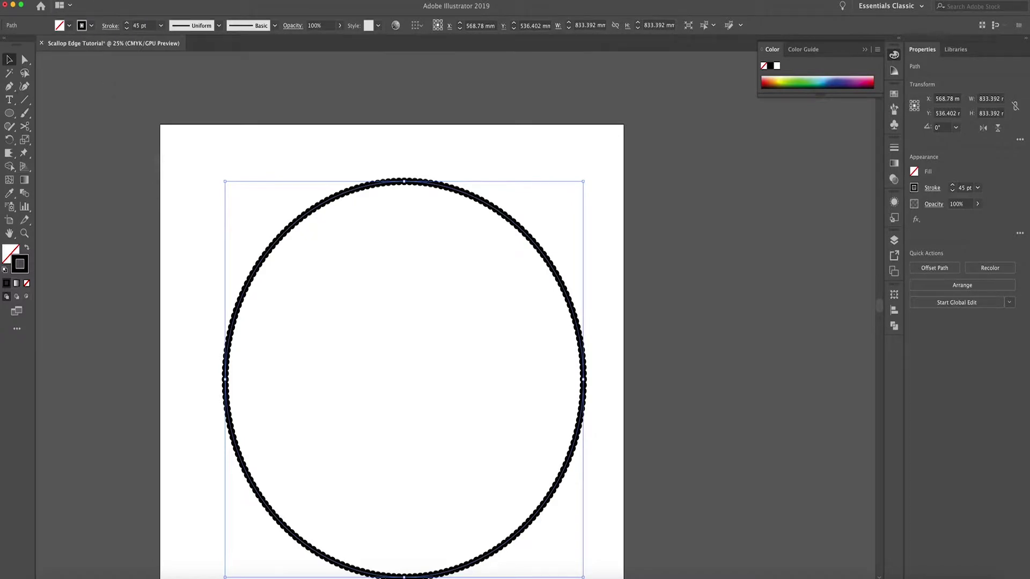
- Expand the path's fill and stroke into a group of outline shapes
{"action": "left_click", "coordinate": [98, 1]}
{"action": "left_click", "coordinate": [106, 75]}
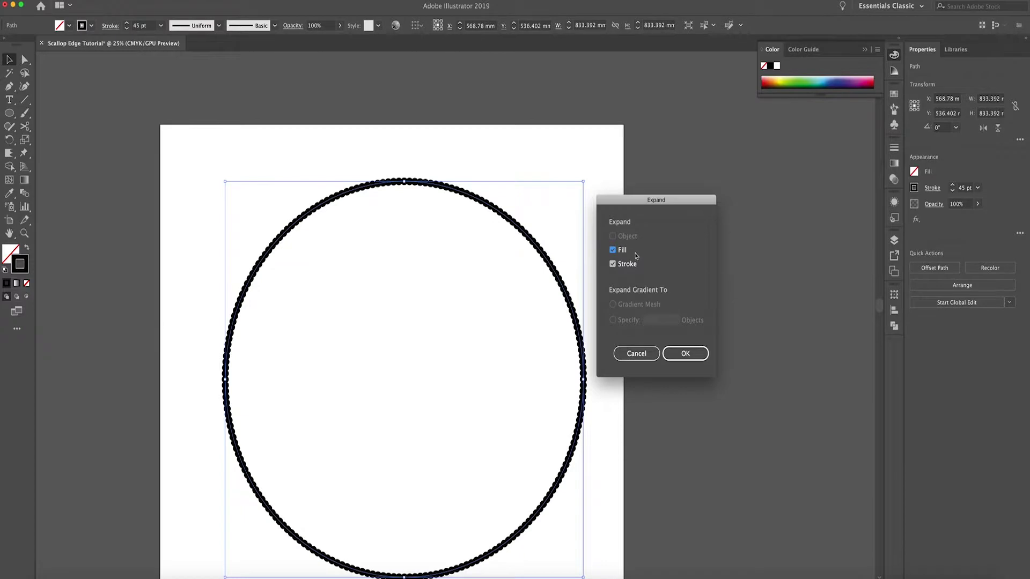
{"action": "left_click", "coordinate": [685, 354]}
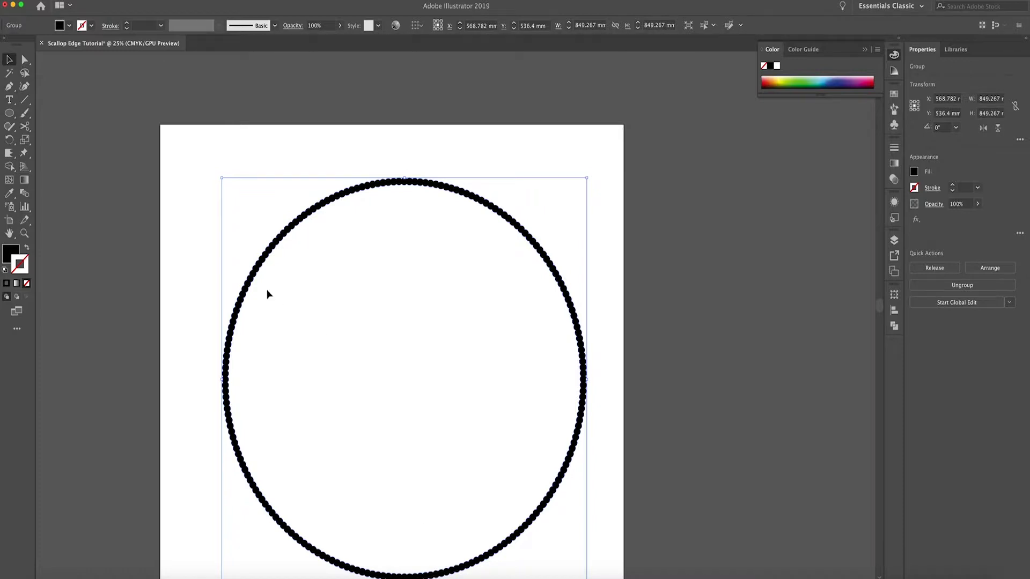
{"action": "left_click", "coordinate": [214, 294]}
{"action": "left_click", "coordinate": [298, 339]}
- Make the scalloped ring a compound path
{"action": "left_click", "coordinate": [100, 0]}
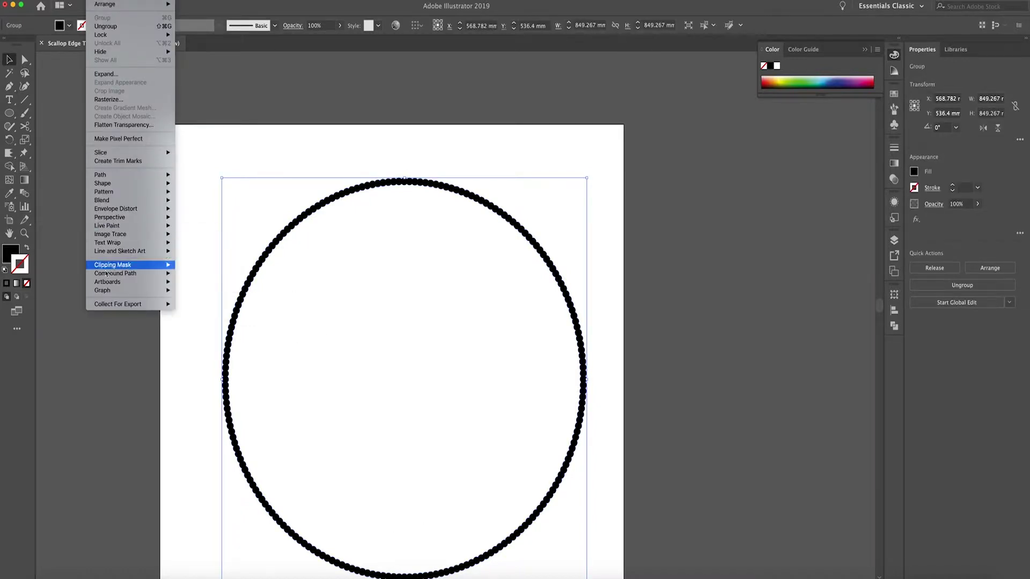
{"action": "mouse_move", "coordinate": [115, 274]}
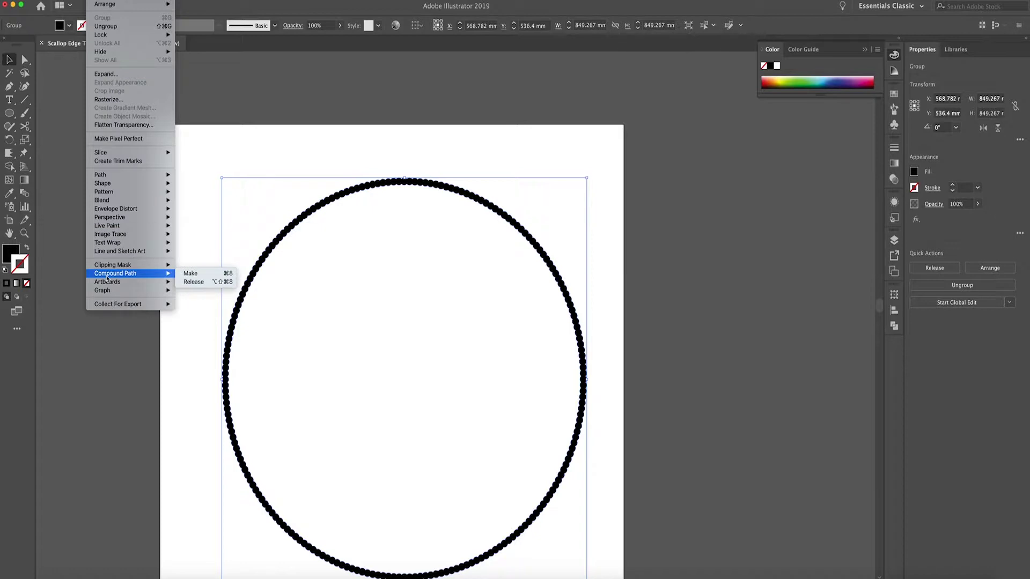
{"action": "left_click", "coordinate": [203, 284]}
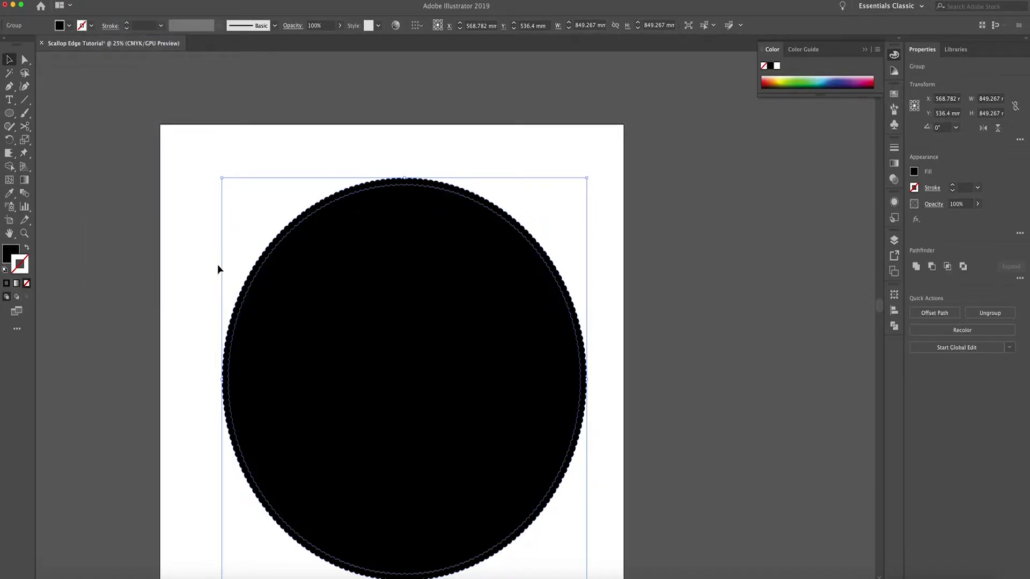
- Reselect the whole shape and merge it with Pathfinder Unite
{"action": "left_click_drag", "start_coordinate": [217, 265], "coordinate": [301, 322]}
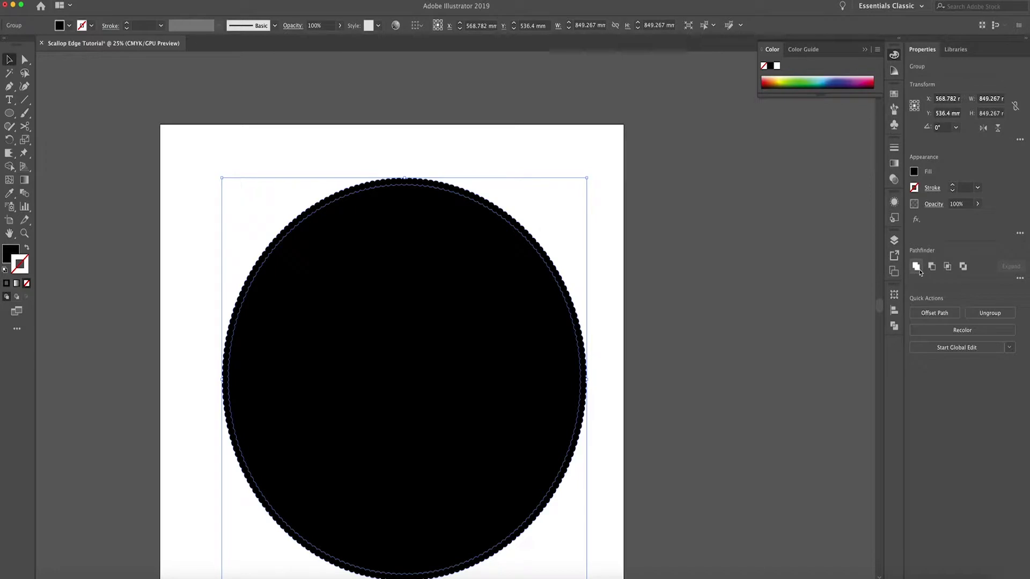
{"action": "left_click", "coordinate": [212, 0]}
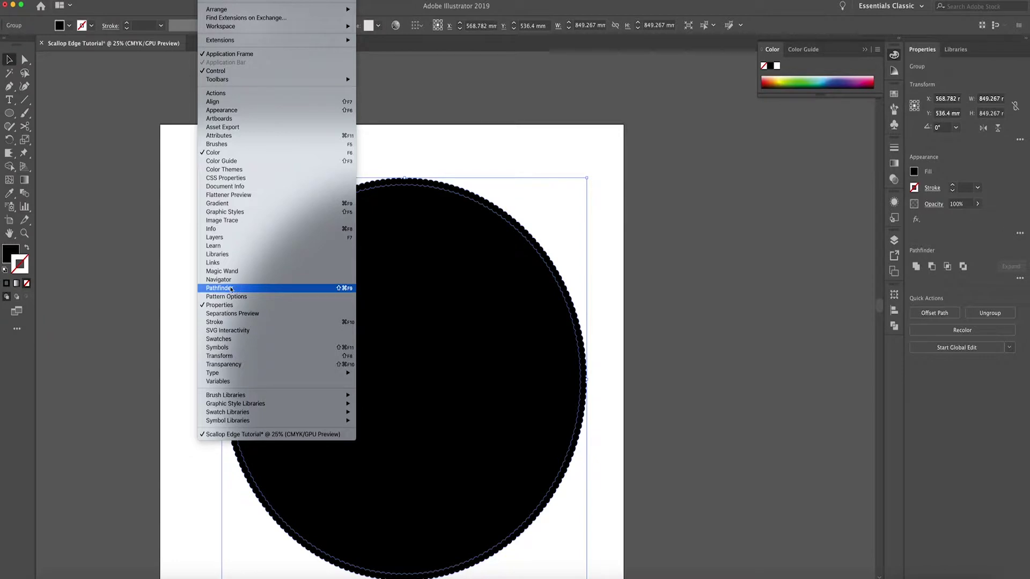
{"action": "left_click", "coordinate": [514, 267]}
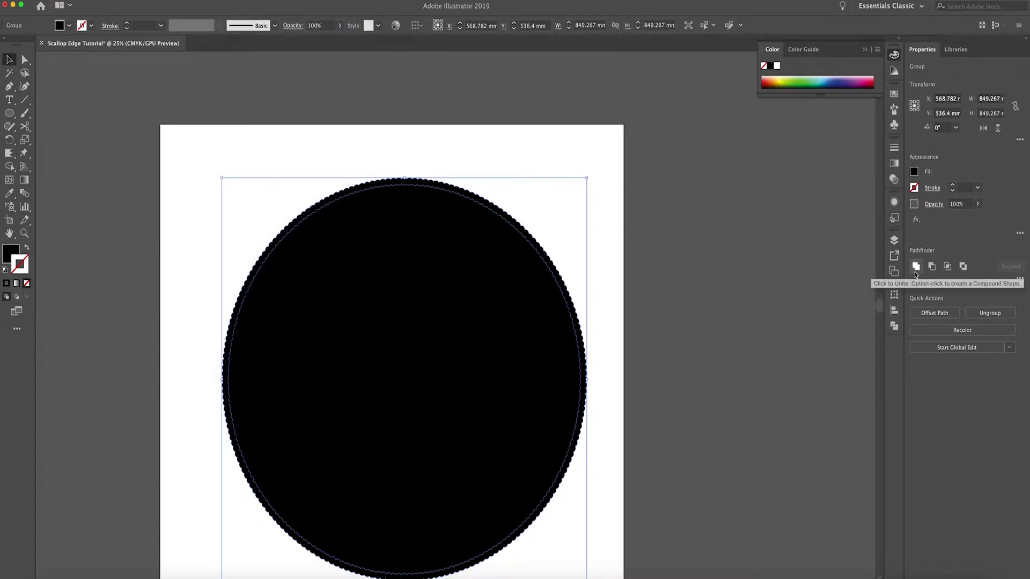
{"action": "left_click", "coordinate": [916, 268]}
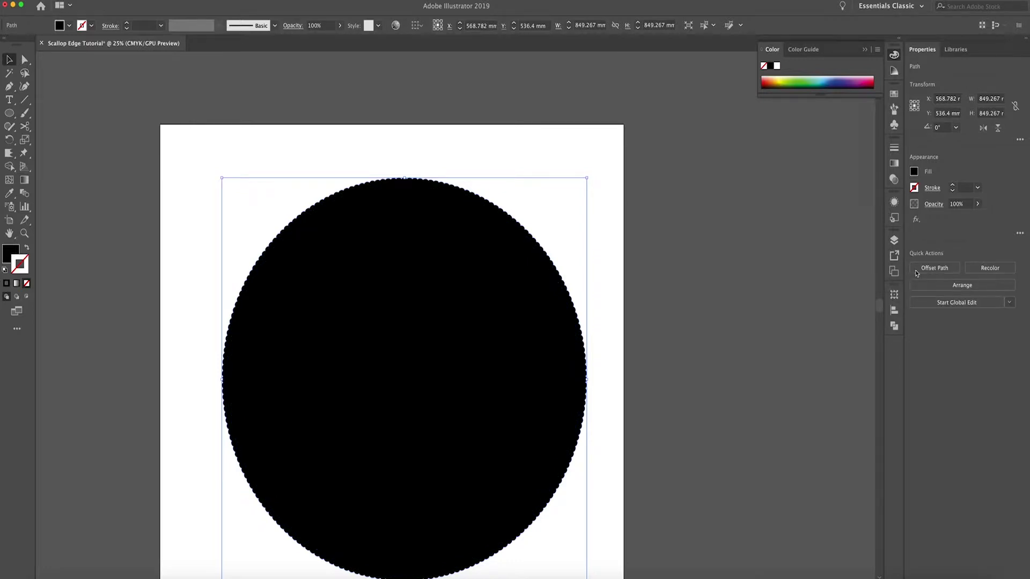
- Fill the scalloped circle with an olive-yellow colour
{"action": "left_click", "coordinate": [206, 304]}
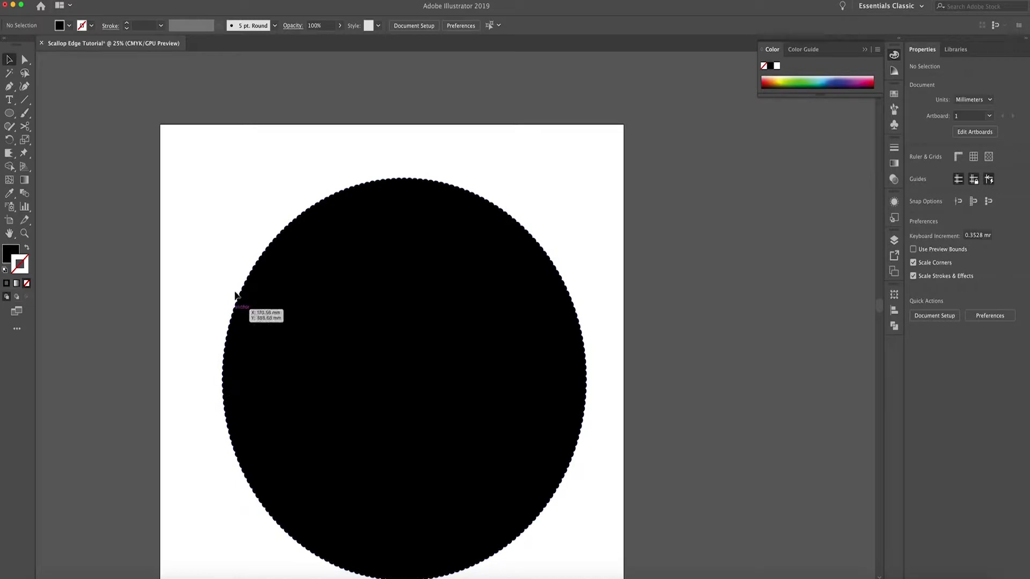
{"action": "left_click", "coordinate": [538, 474]}
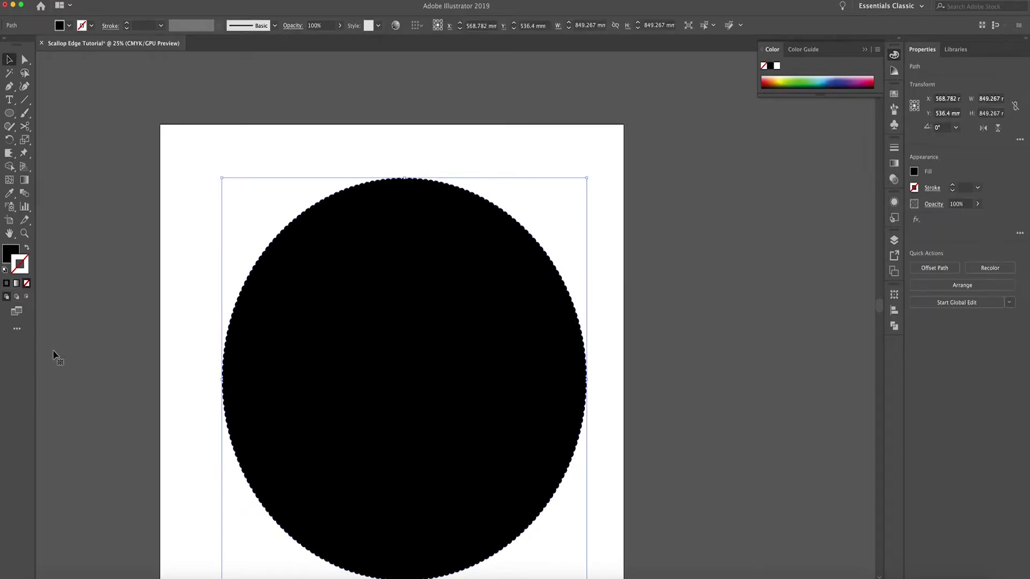
{"action": "double_click", "coordinate": [10, 254]}
{"action": "left_click", "coordinate": [852, 324]}
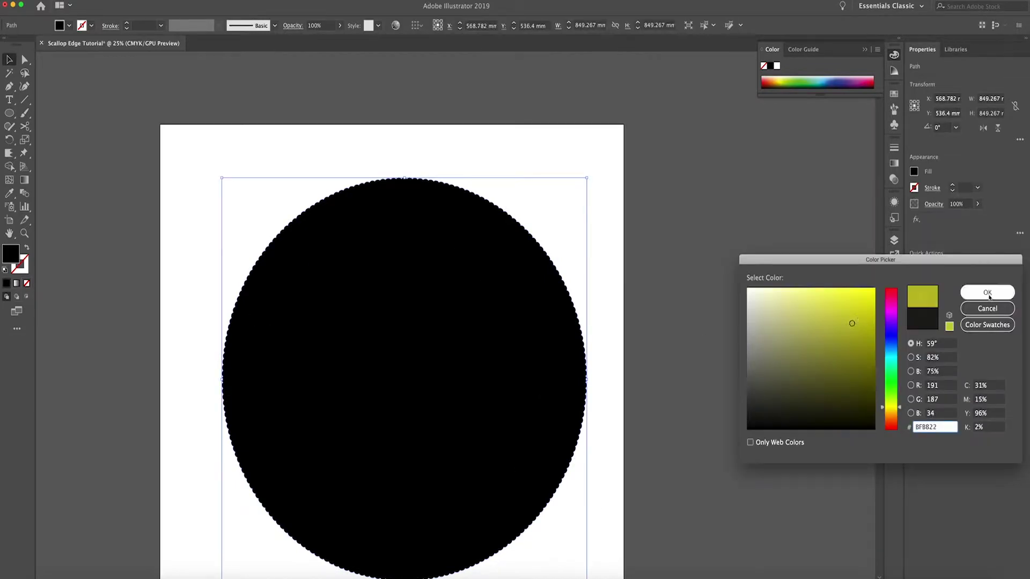
{"action": "left_click", "coordinate": [988, 293]}
- Set the circle's outline colour to a bright blue
{"action": "double_click", "coordinate": [23, 263]}
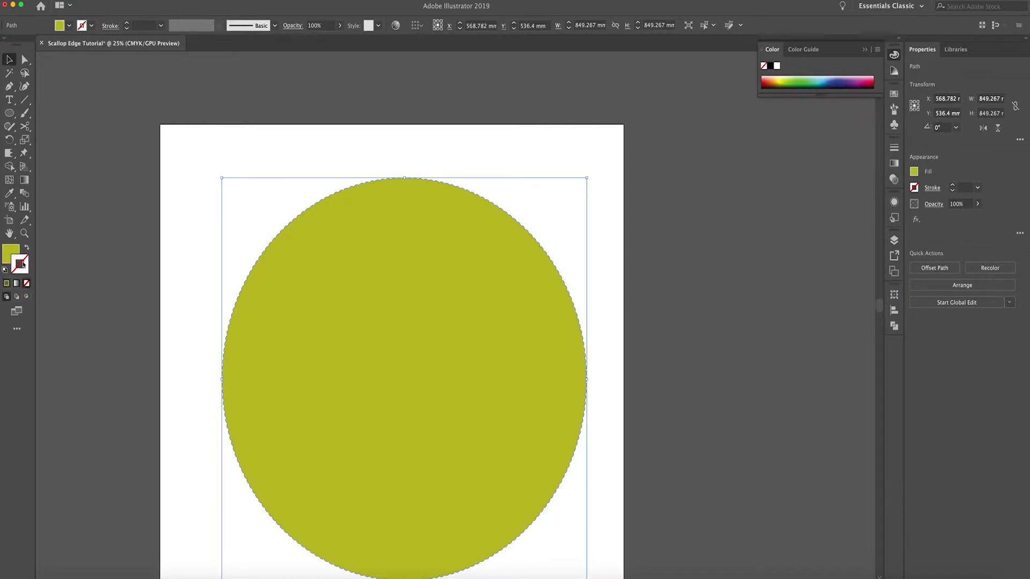
{"action": "left_click", "coordinate": [849, 392]}
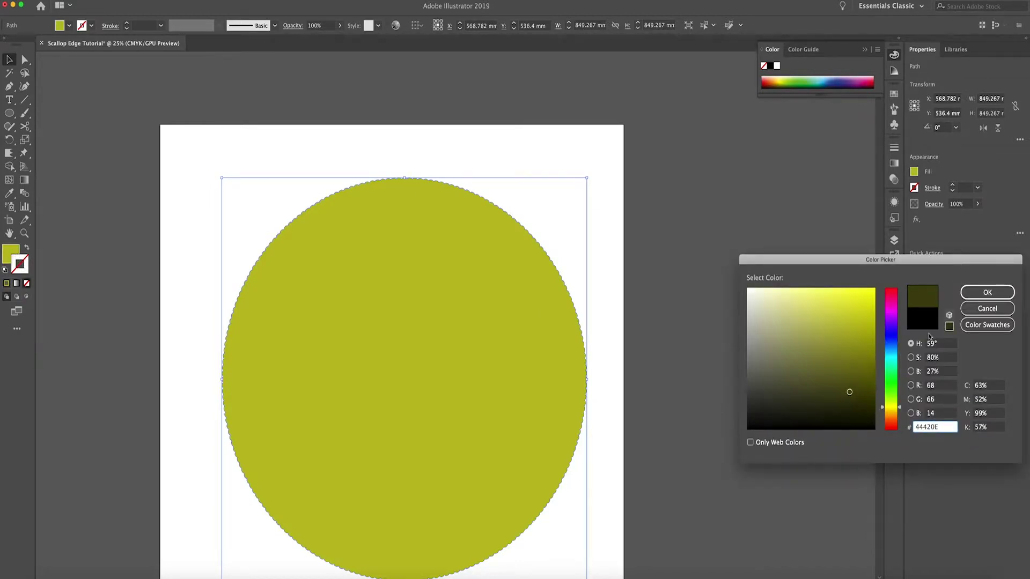
{"action": "left_click_drag", "start_coordinate": [892, 360], "coordinate": [891, 335]}
{"action": "left_click", "coordinate": [872, 296]}
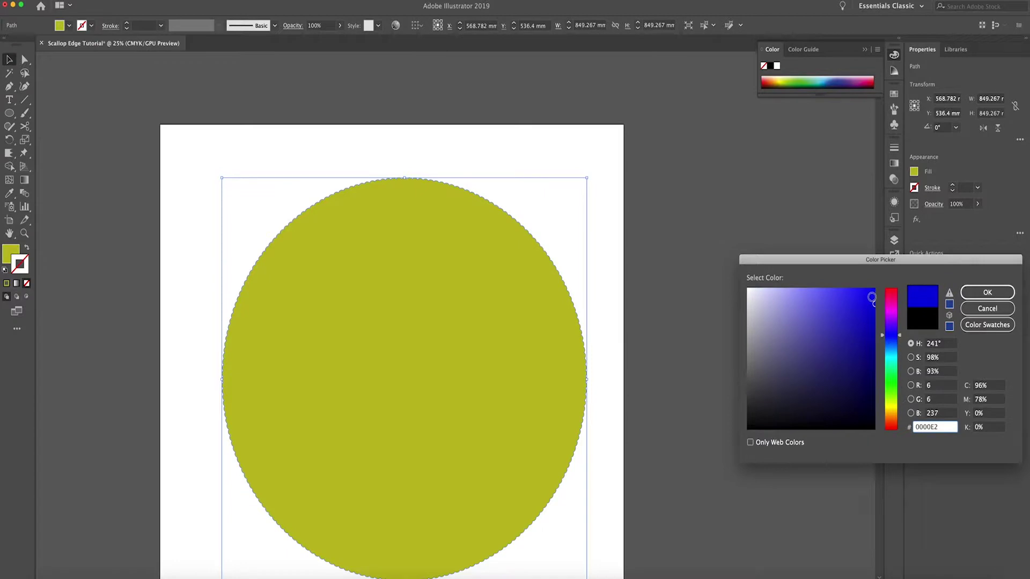
{"action": "left_click", "coordinate": [988, 293]}
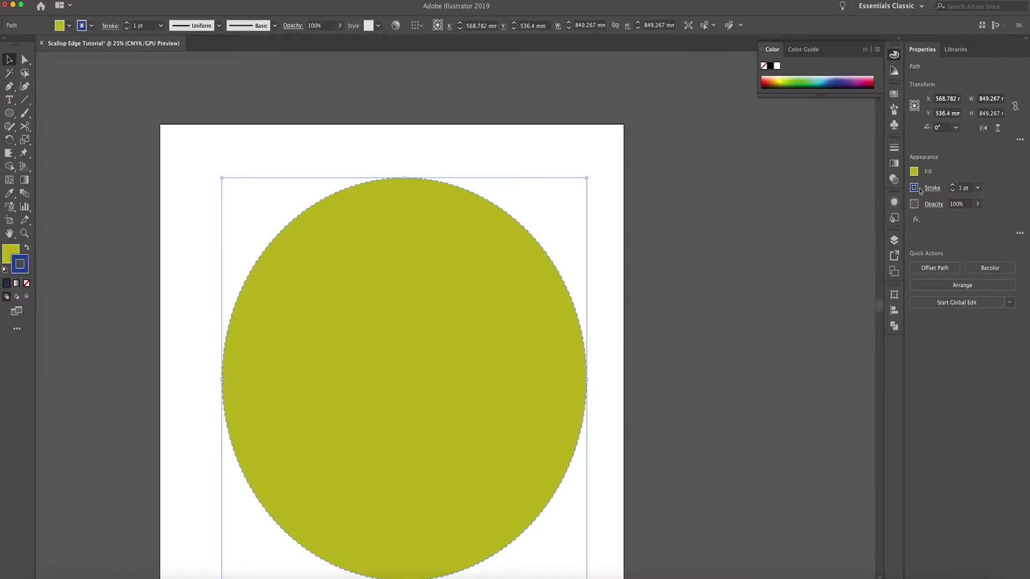
- Thicken the blue outline, give it round caps and joins, and hide the bounding box
{"action": "left_click", "coordinate": [954, 186]}
{"action": "left_click", "coordinate": [953, 185]}
{"action": "left_click", "coordinate": [954, 186]}
{"action": "left_click", "coordinate": [954, 186]}
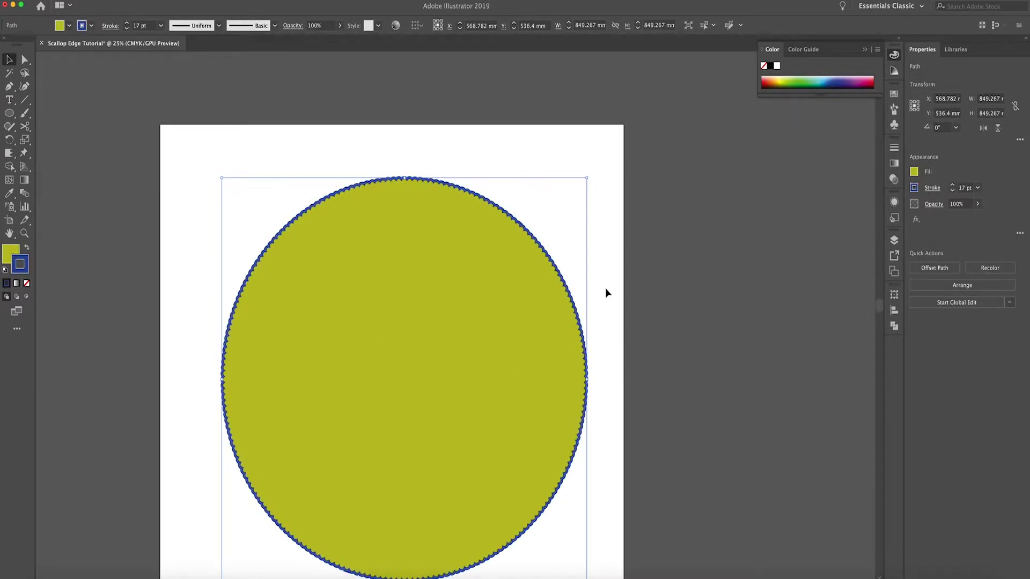
{"action": "left_click", "coordinate": [932, 188]}
{"action": "left_click", "coordinate": [875, 218]}
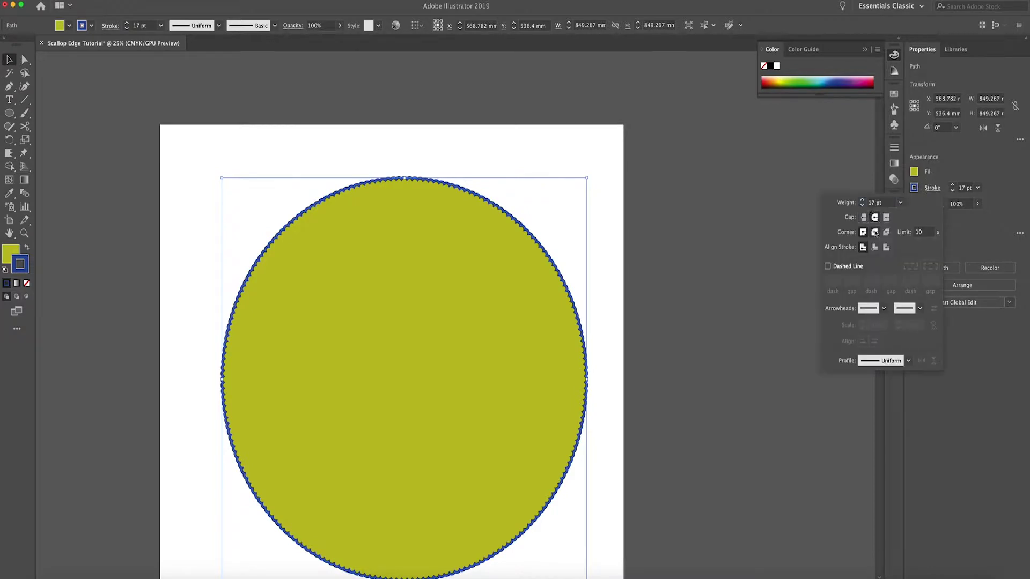
{"action": "left_click", "coordinate": [875, 232]}
{"action": "left_click", "coordinate": [335, 166]}
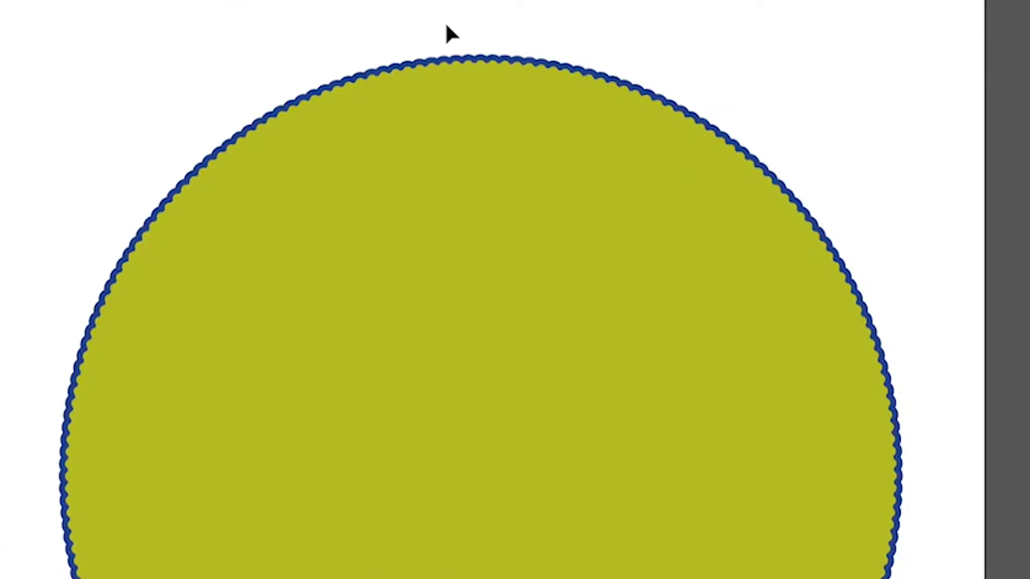
{"action": "key", "text": "ctrl+a"}
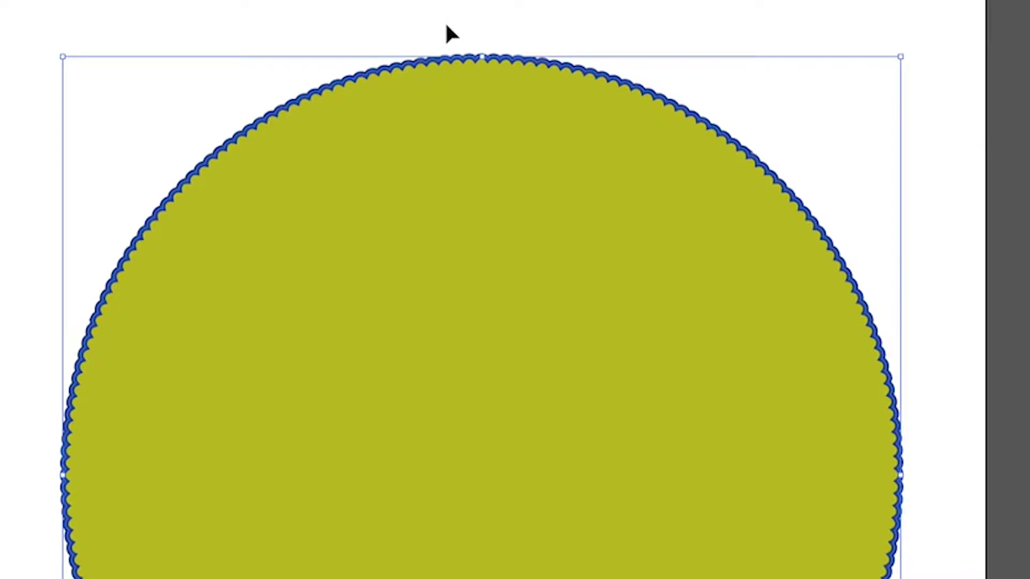
{"action": "key", "text": "ctrl+shift+b"}
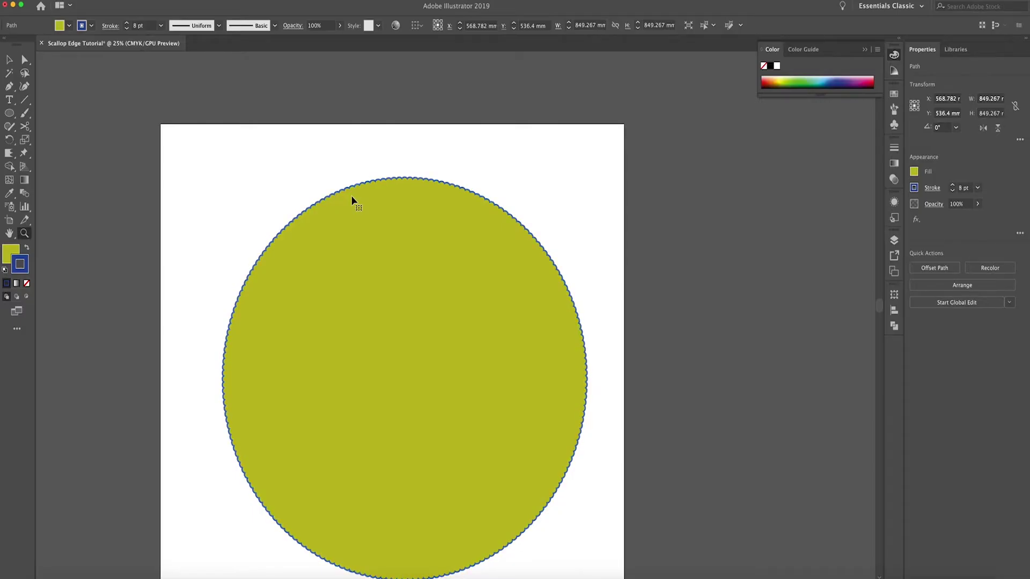
- Undo the recent stroke weight and recolouring changes
{"action": "key", "text": "ctrl+z"}
{"action": "key", "text": "ctrl+z"}
{"action": "key", "text": "ctrl+z"}
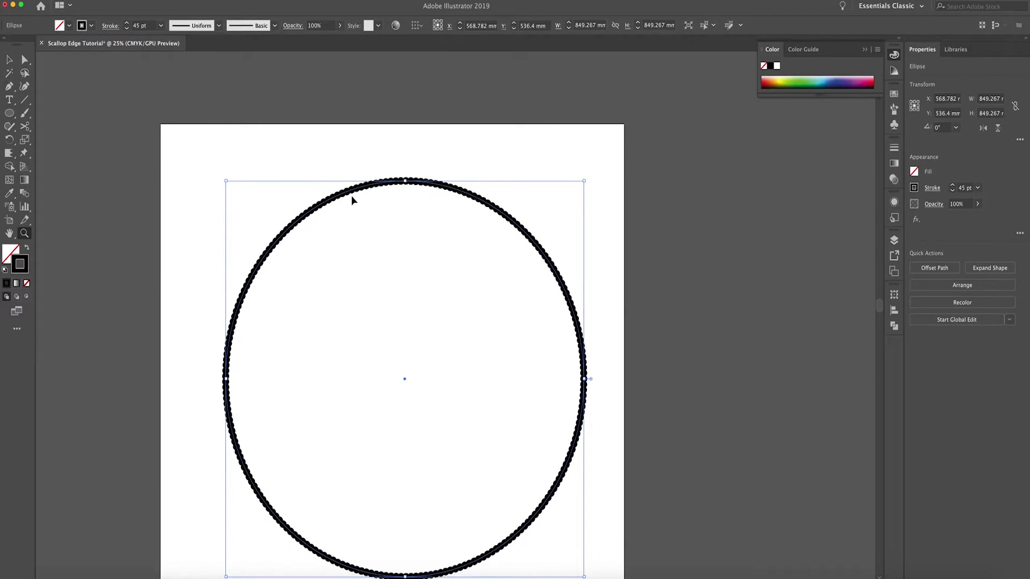
{"action": "key", "text": "ctrl+z"}
{"action": "key", "text": "ctrl+z"}
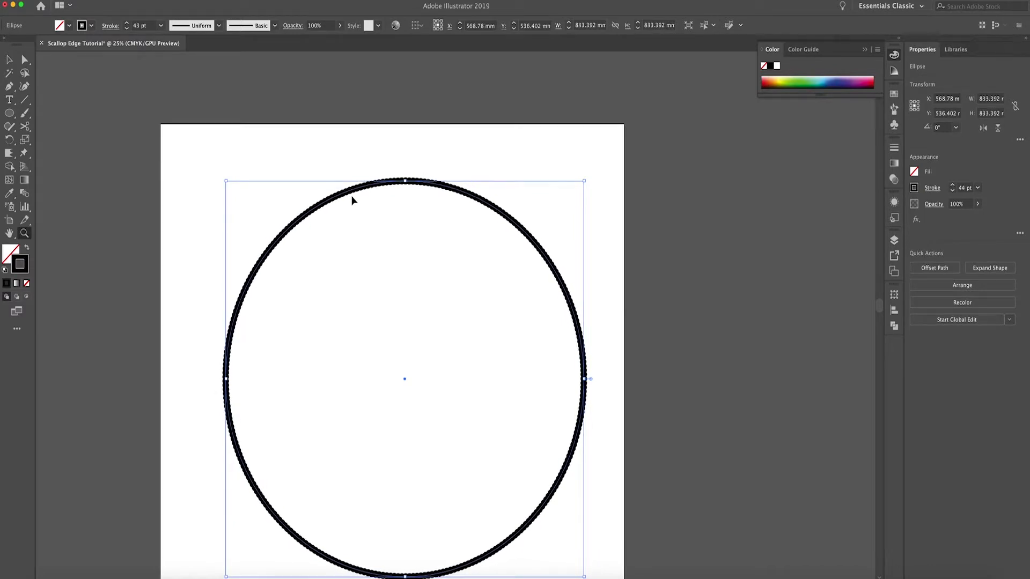
{"action": "key", "text": "ctrl+z"}
{"action": "key", "text": "ctrl+z"}
{"action": "key", "text": "ctrl+z"}
{"action": "key", "text": "ctrl+z"}
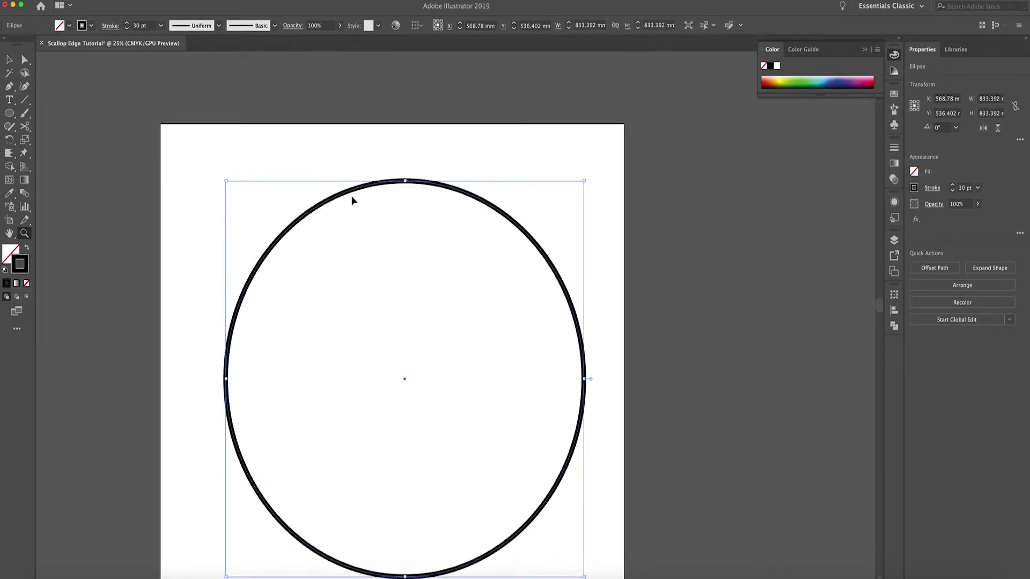
{"action": "key", "text": "ctrl+z"}
{"action": "key", "text": "ctrl+z"}
{"action": "key", "text": "ctrl+z"}
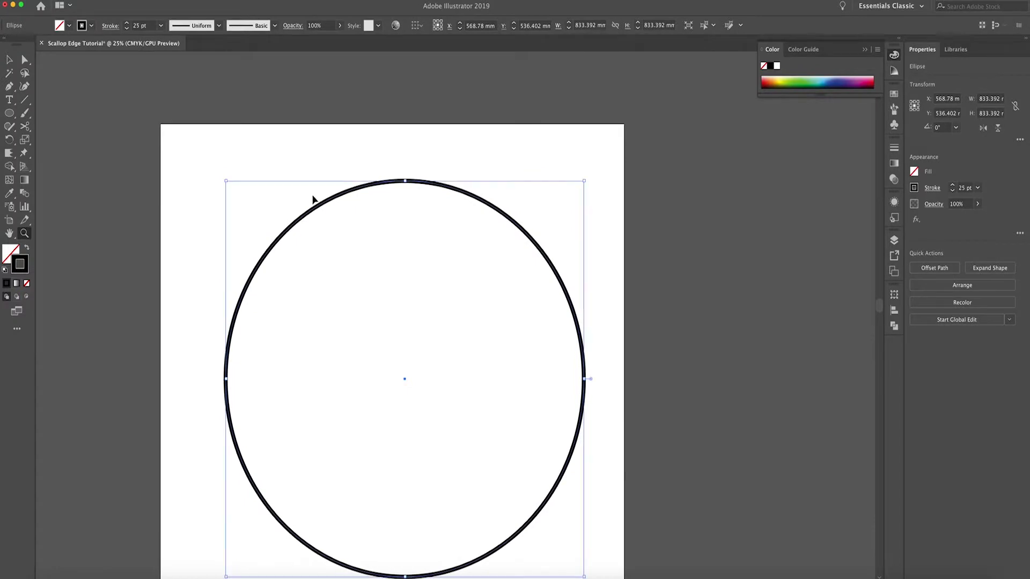
- Swap fill and stroke so the circle becomes solid black with no outline
{"action": "left_click", "coordinate": [313, 179]}
{"action": "left_click", "coordinate": [27, 248]}
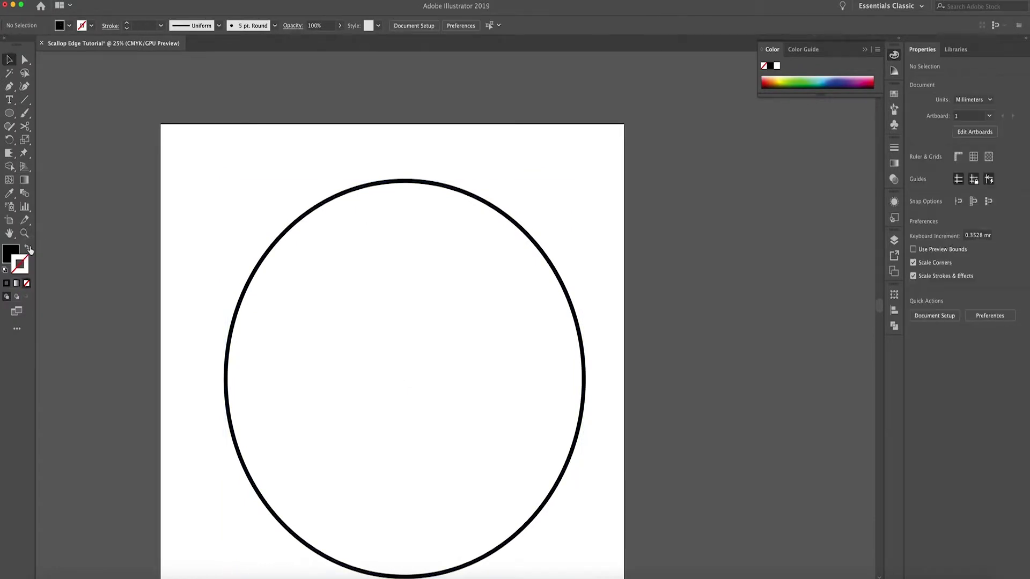
{"action": "key", "text": "ctrl+z"}
{"action": "left_click", "coordinate": [232, 236]}
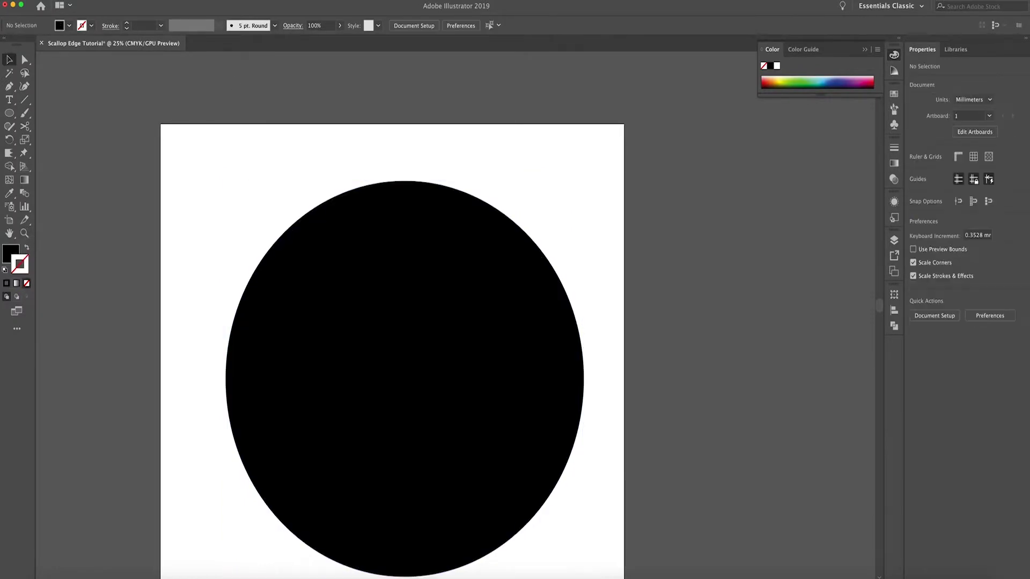
{"action": "left_click", "coordinate": [171, 0]}
{"action": "mouse_move", "coordinate": [172, 83]}
{"action": "mouse_move", "coordinate": [186, 68]}
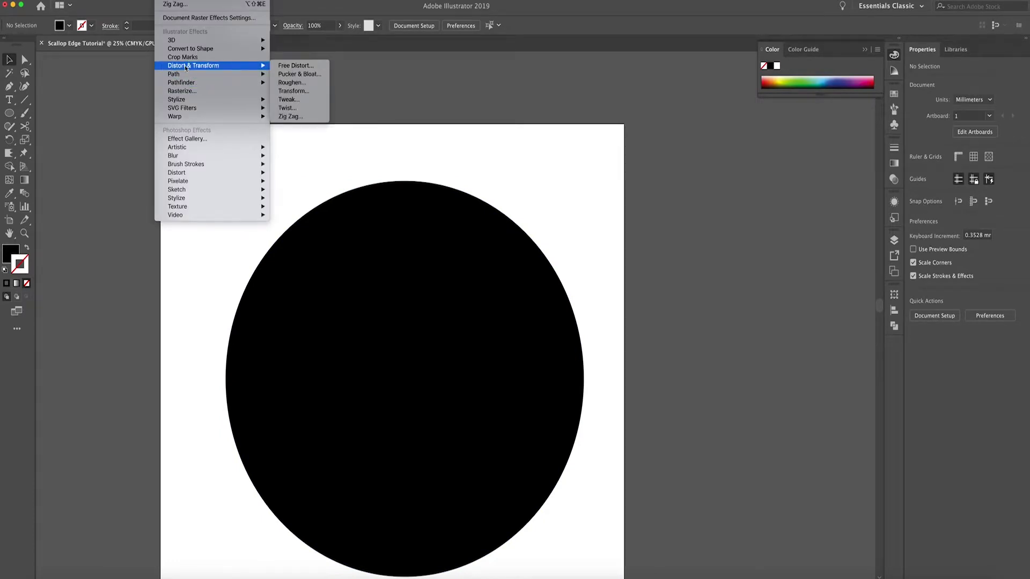
- Open the Zig Zag effect for the circle and turn on Preview
{"action": "left_click", "coordinate": [303, 118]}
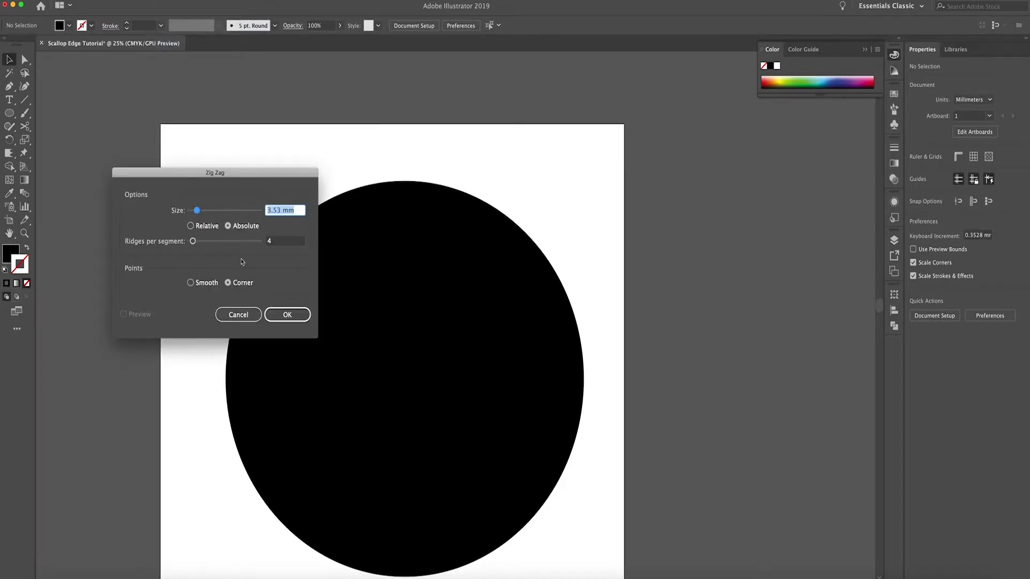
{"action": "left_click", "coordinate": [238, 315]}
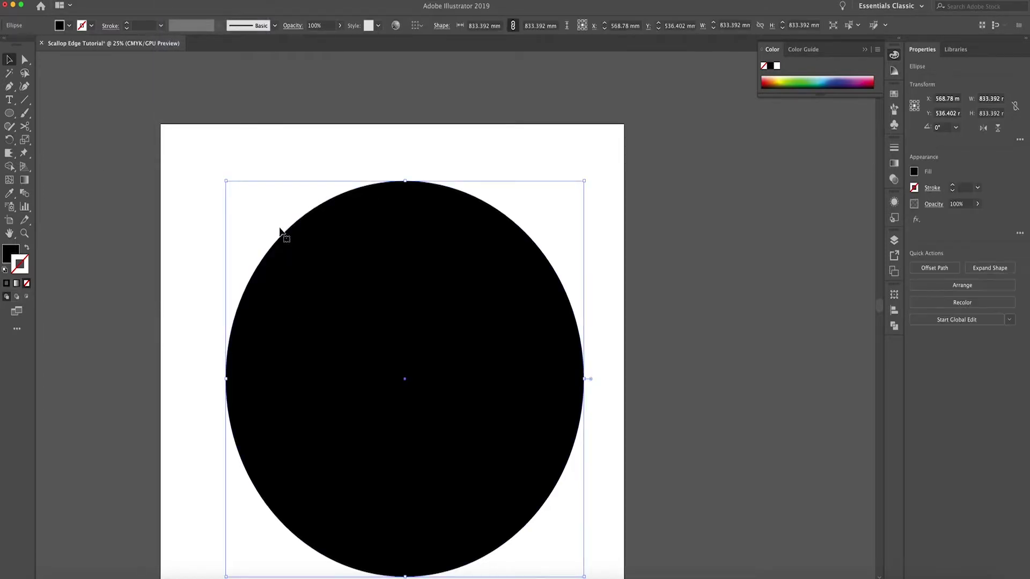
{"action": "left_click", "coordinate": [175, 5]}
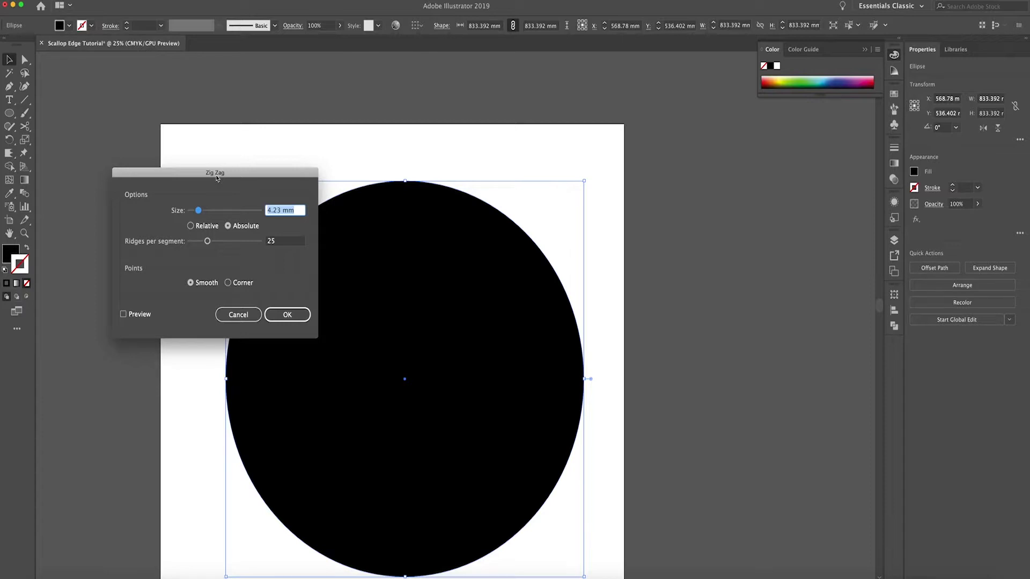
{"action": "left_click_drag", "start_coordinate": [217, 179], "coordinate": [756, 158]}
{"action": "left_click", "coordinate": [684, 293]}
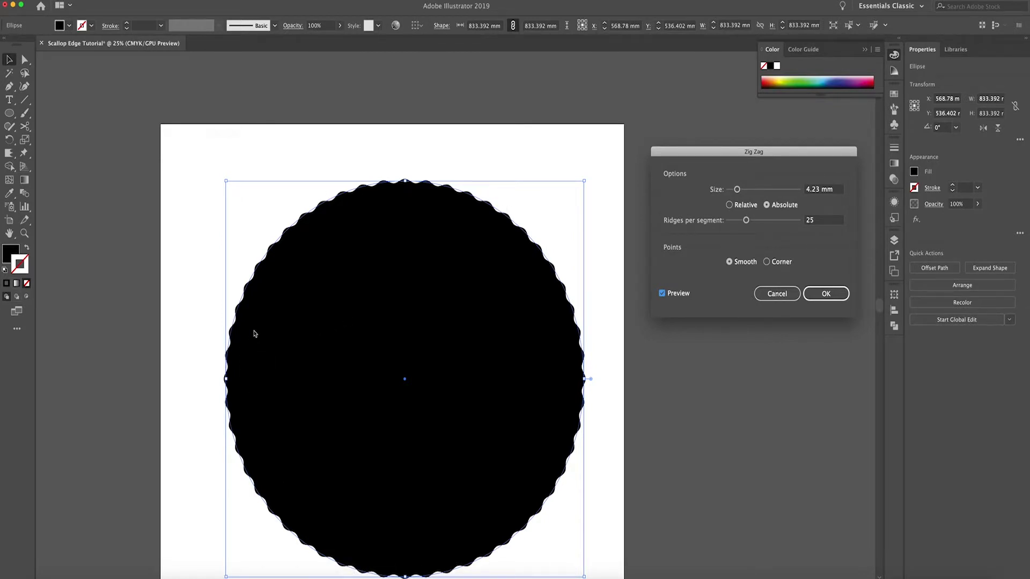
- Set Zig Zag to Size 4.94 mm, 20 ridges per segment, Smooth points, and apply it
{"action": "left_click_drag", "start_coordinate": [737, 189], "coordinate": [747, 224]}
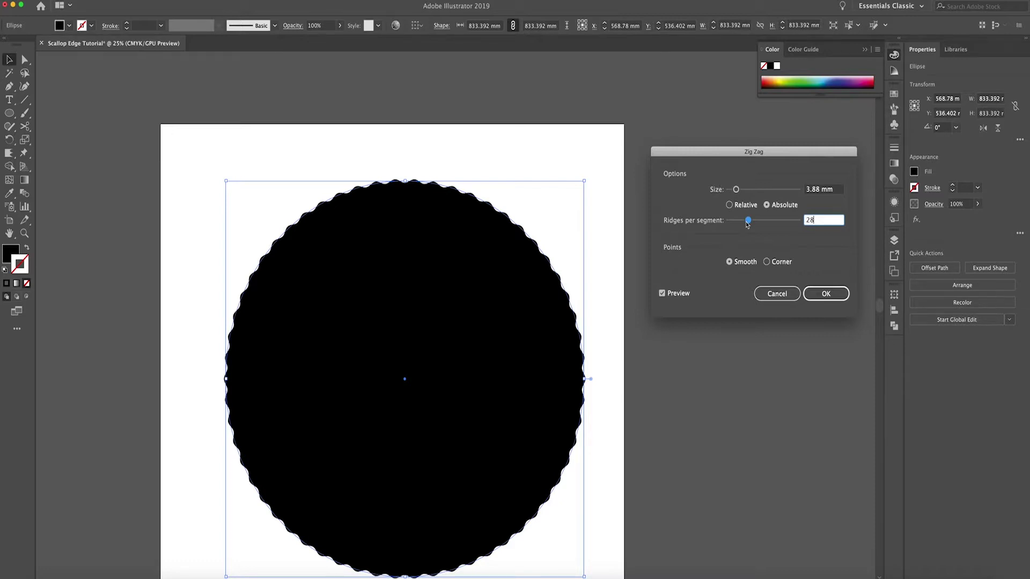
{"action": "left_click_drag", "start_coordinate": [747, 224], "coordinate": [742, 224]}
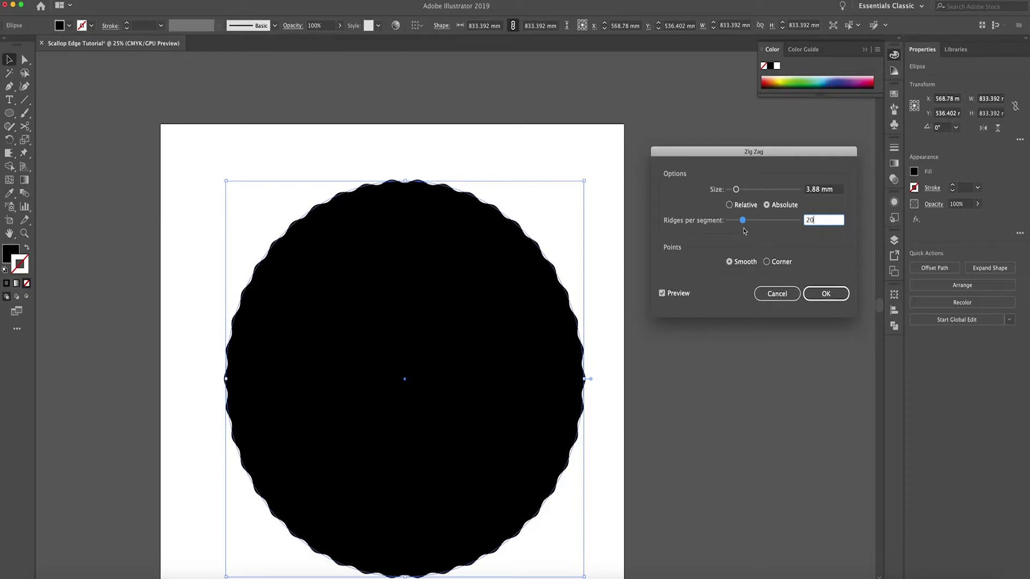
{"action": "left_click", "coordinate": [773, 264]}
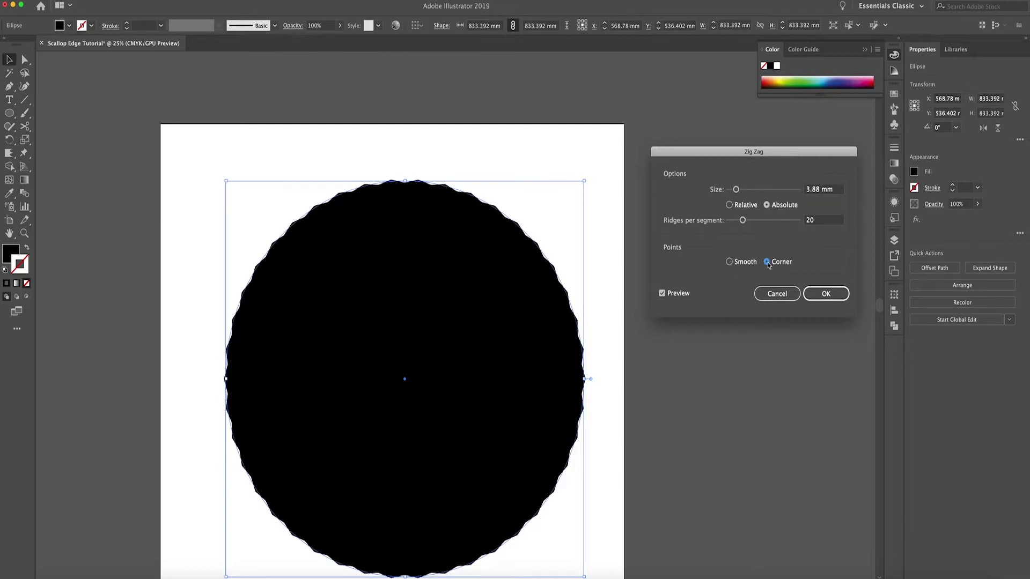
{"action": "left_click", "coordinate": [750, 265]}
{"action": "mouse_move", "coordinate": [742, 220]}
{"action": "left_mouse_down"}
{"action": "mouse_move", "coordinate": [738, 191]}
{"action": "mouse_move", "coordinate": [762, 221]}
{"action": "mouse_move", "coordinate": [744, 224]}
{"action": "left_mouse_up"}
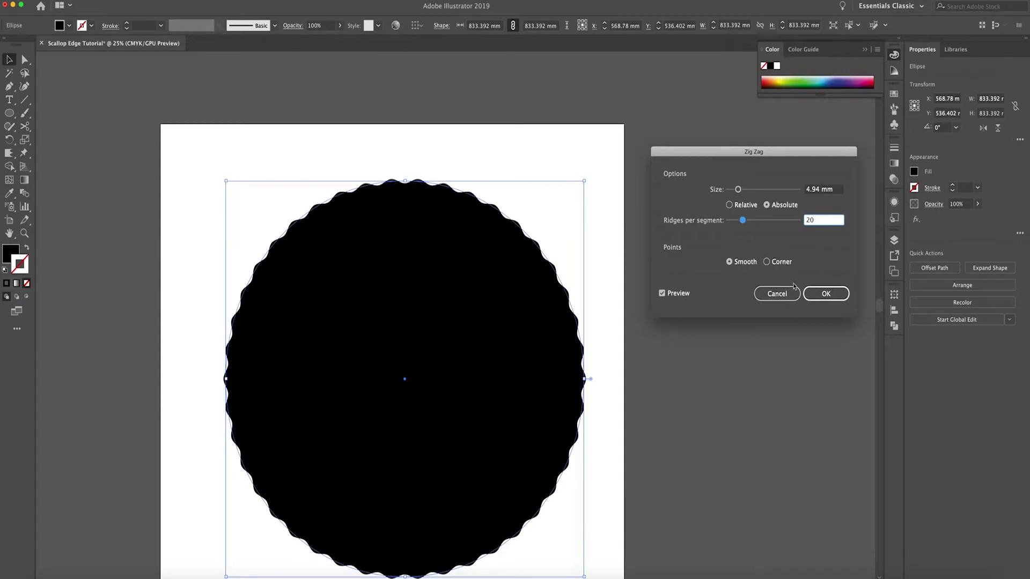
{"action": "left_click", "coordinate": [826, 294]}
{"action": "left_click", "coordinate": [269, 160]}
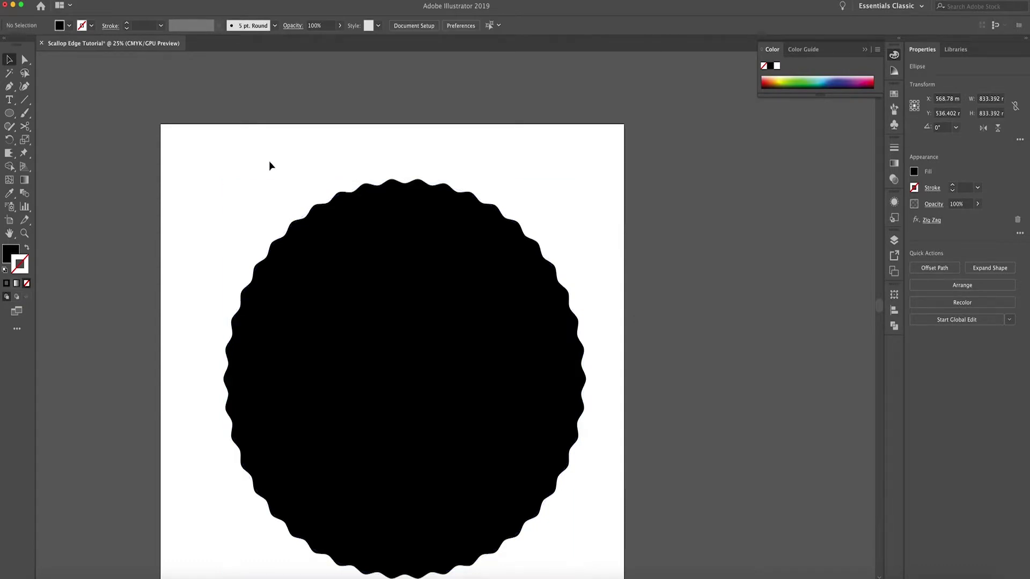
- Expand the Zig Zag circle's appearance into a real path
{"action": "key", "text": "super+minus"}
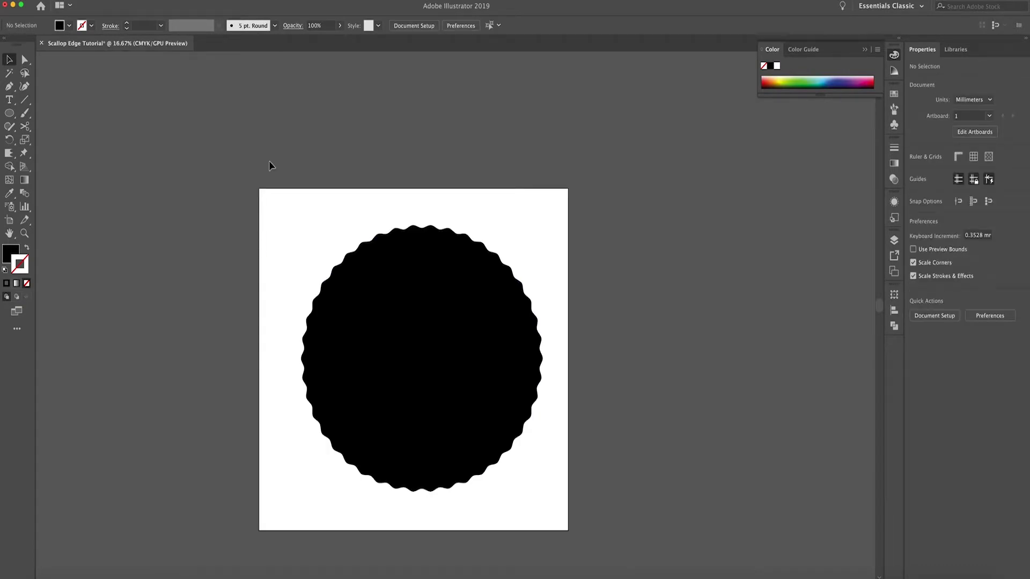
{"action": "key", "text": "super+plus"}
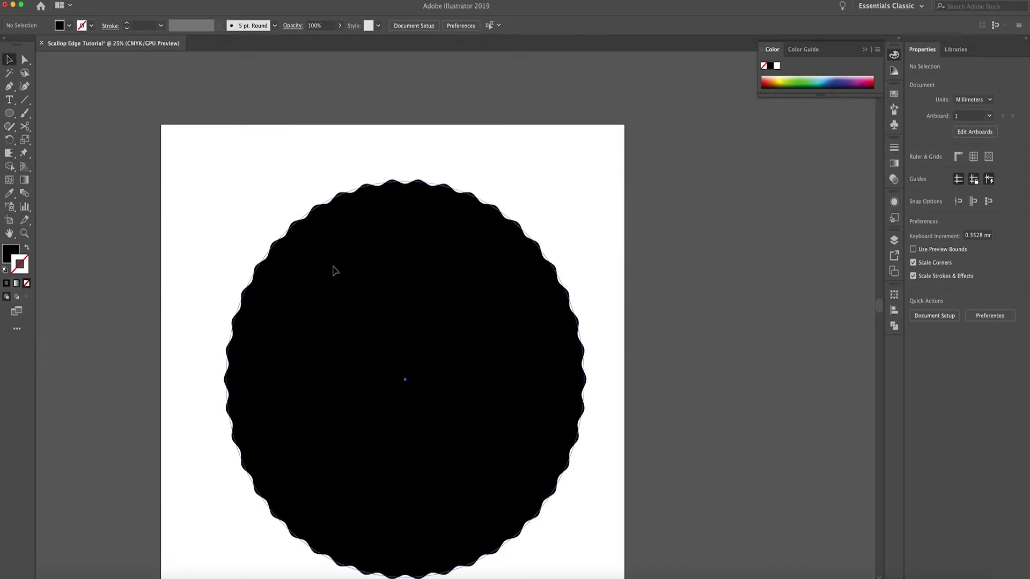
{"action": "left_click", "coordinate": [333, 270]}
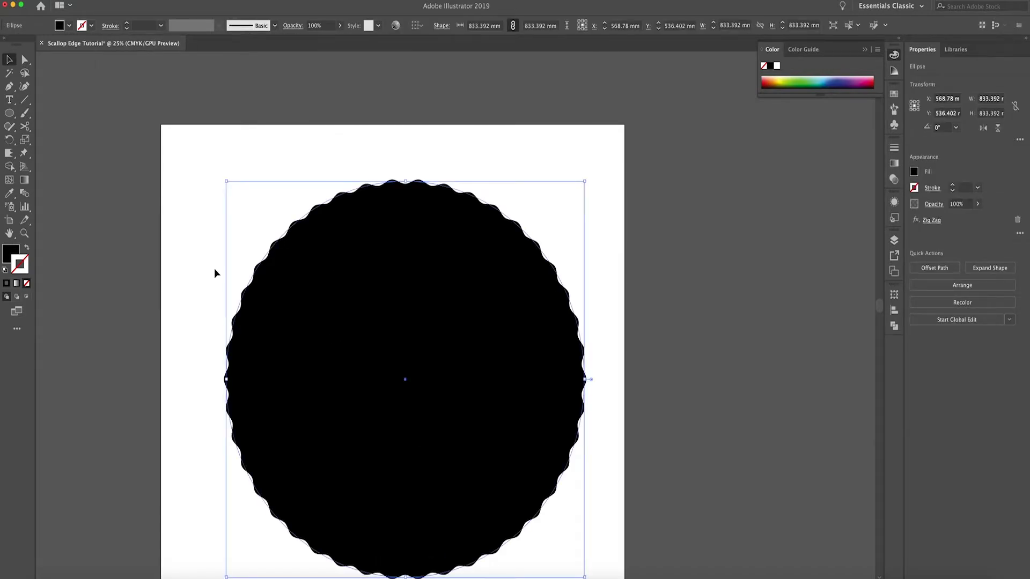
{"action": "left_click", "coordinate": [126, 0]}
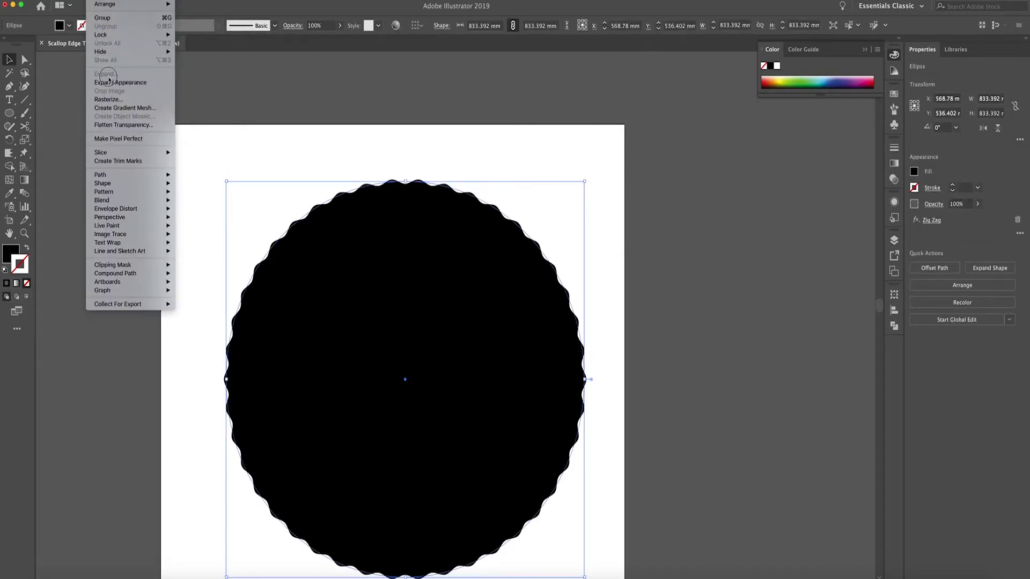
{"action": "left_click", "coordinate": [131, 76]}
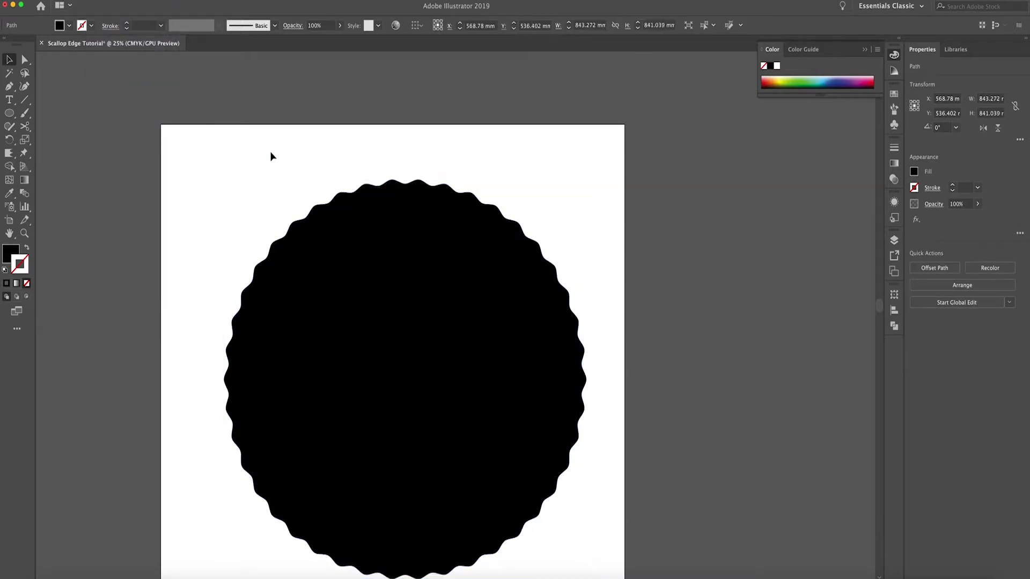
- Fill the shape with CDD418 and give it a 13 pt blue-violet outline
{"action": "double_click", "coordinate": [10, 253]}
{"action": "type", "text": "CDD418"}
{"action": "key", "text": "Return"}
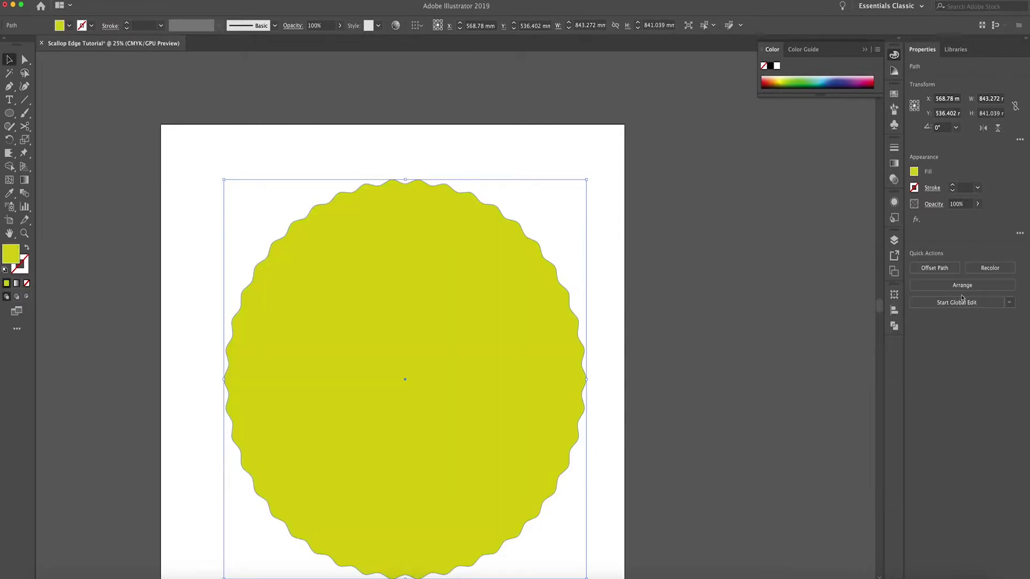
{"action": "double_click", "coordinate": [14, 265]}
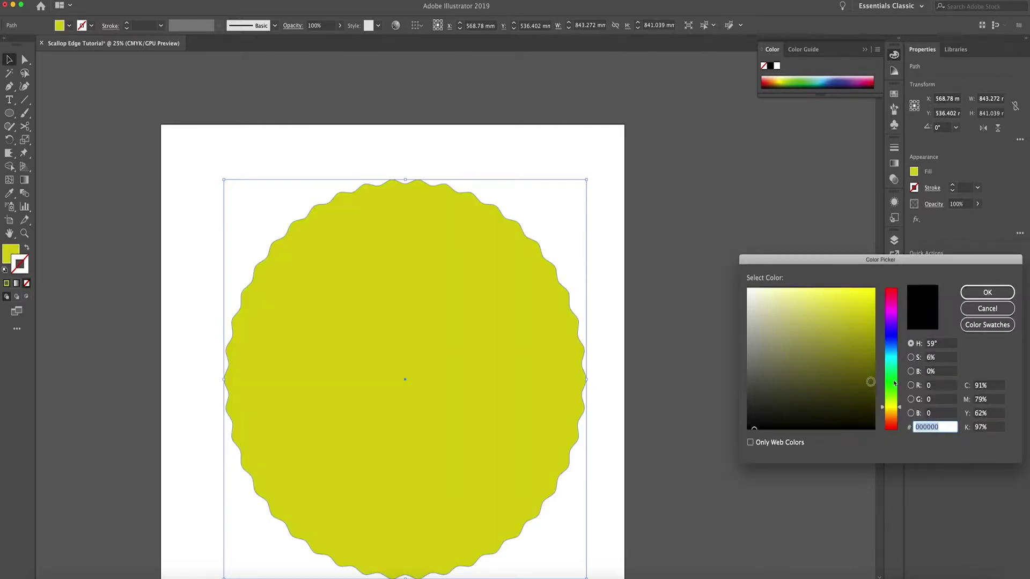
{"action": "left_click", "coordinate": [830, 321]}
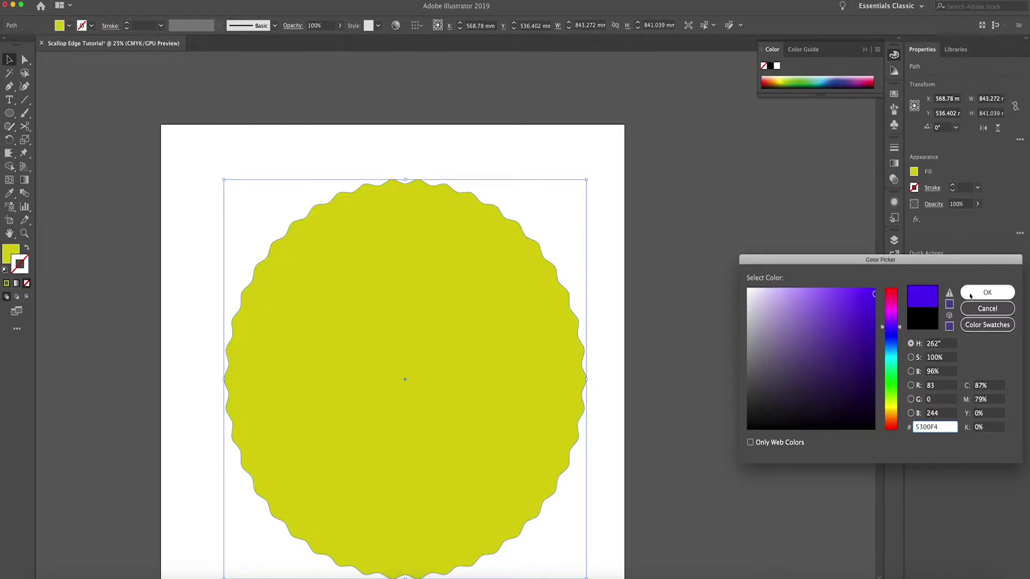
{"action": "left_click", "coordinate": [987, 292]}
{"action": "left_click", "coordinate": [952, 185]}
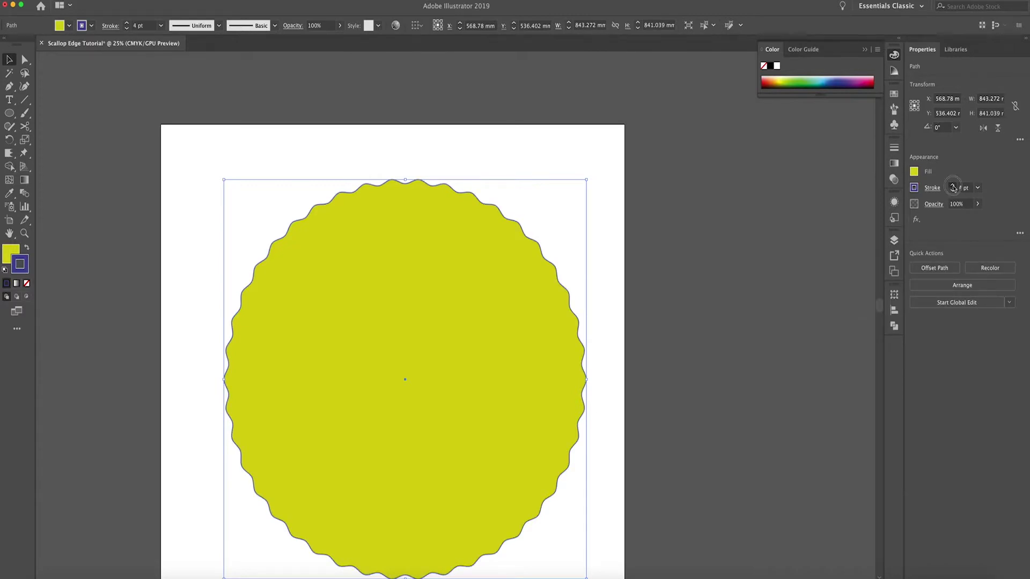
{"action": "left_click", "coordinate": [737, 296]}
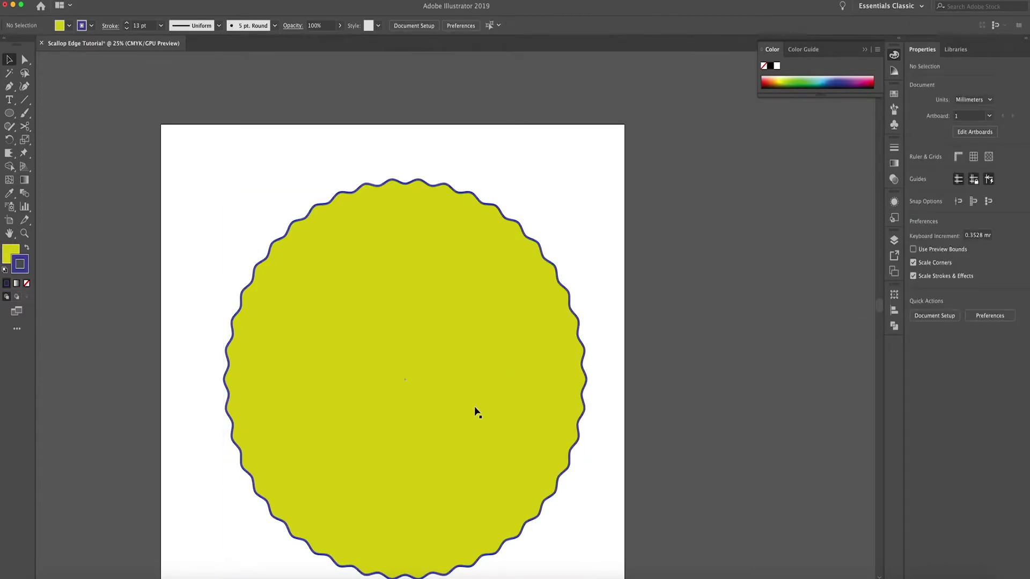
- Select the scallop shape and undo the expand and recolouring
{"action": "key", "text": "super+minus"}
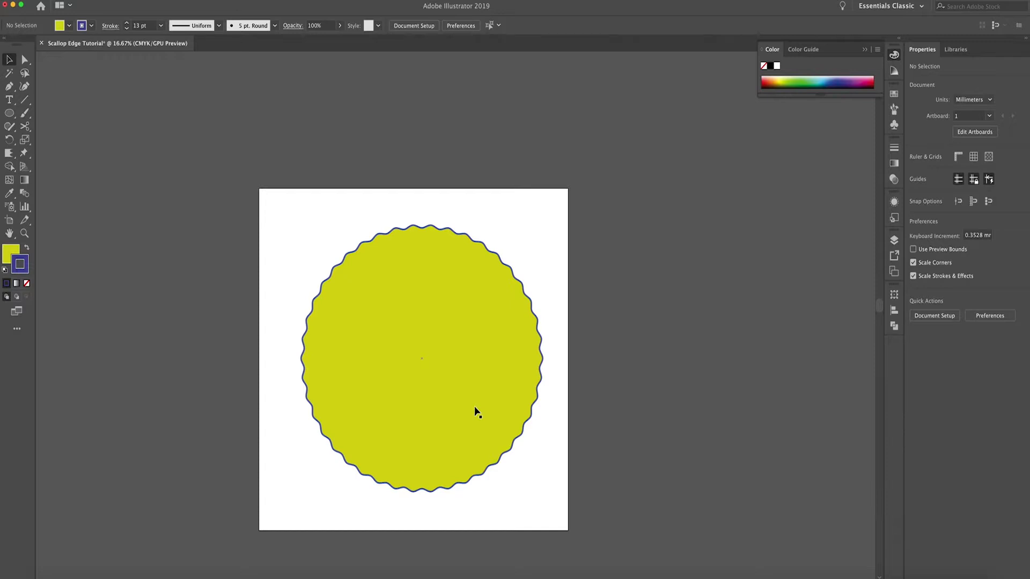
{"action": "left_click", "coordinate": [477, 412]}
{"action": "key", "text": "super+z"}
{"action": "key", "text": "super+z"}
{"action": "key", "text": "super+z"}
{"action": "key", "text": "super+z"}
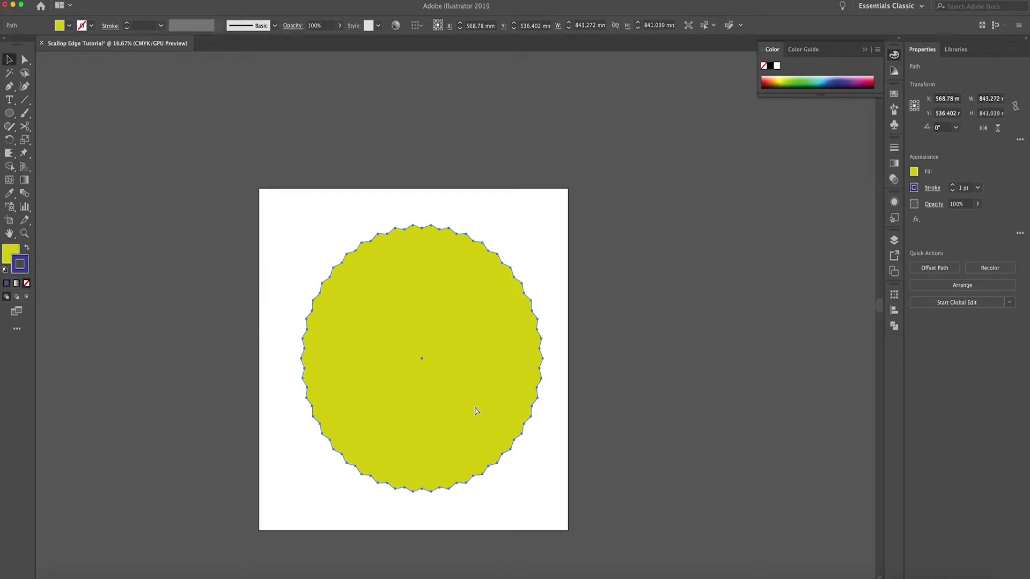
- Select the circle and swap fill and stroke so it is plain solid black
{"action": "left_click", "coordinate": [294, 280]}
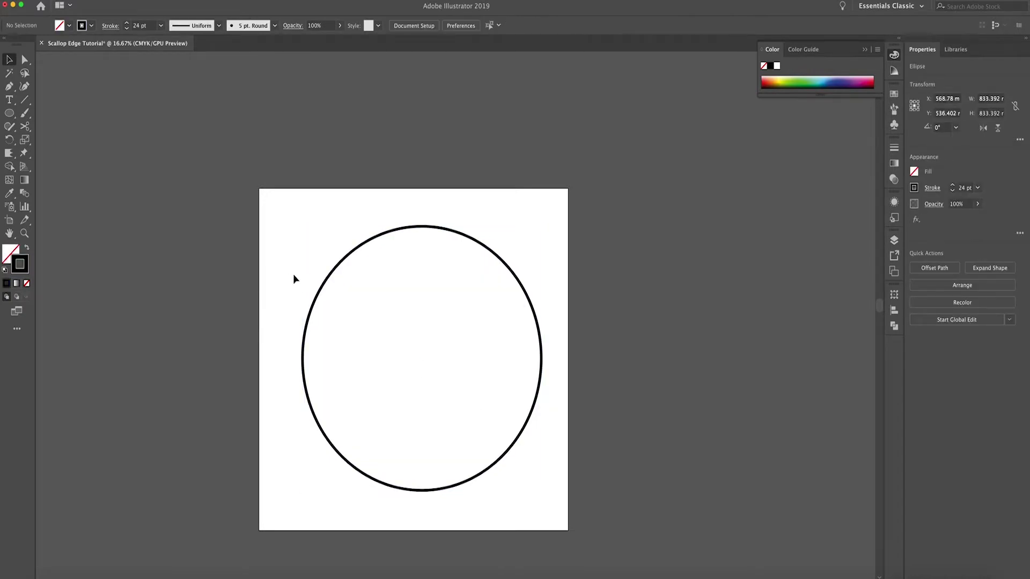
{"action": "left_click_drag", "start_coordinate": [294, 280], "coordinate": [340, 299]}
{"action": "left_click", "coordinate": [26, 249]}
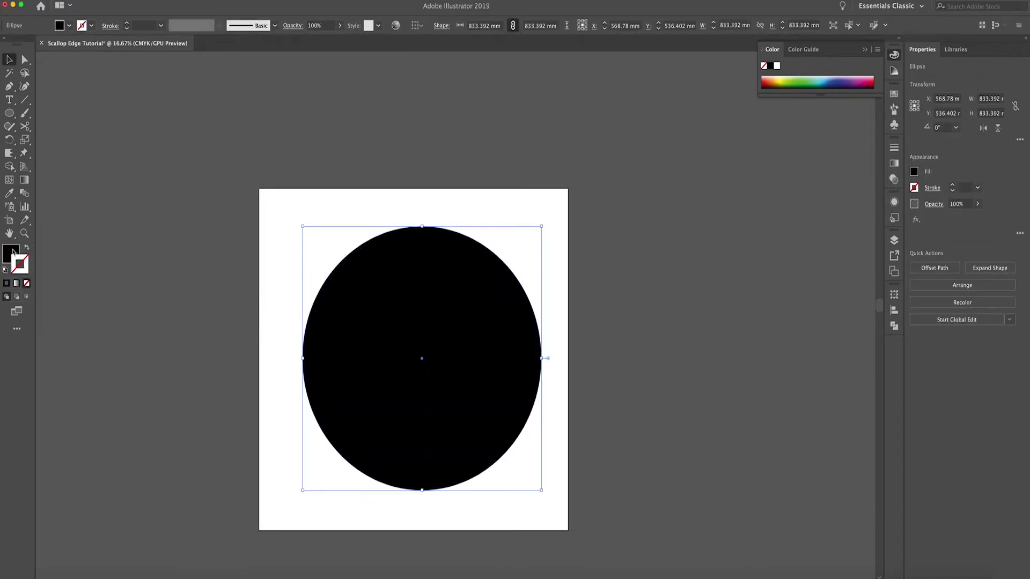
{"action": "left_click", "coordinate": [125, 269]}
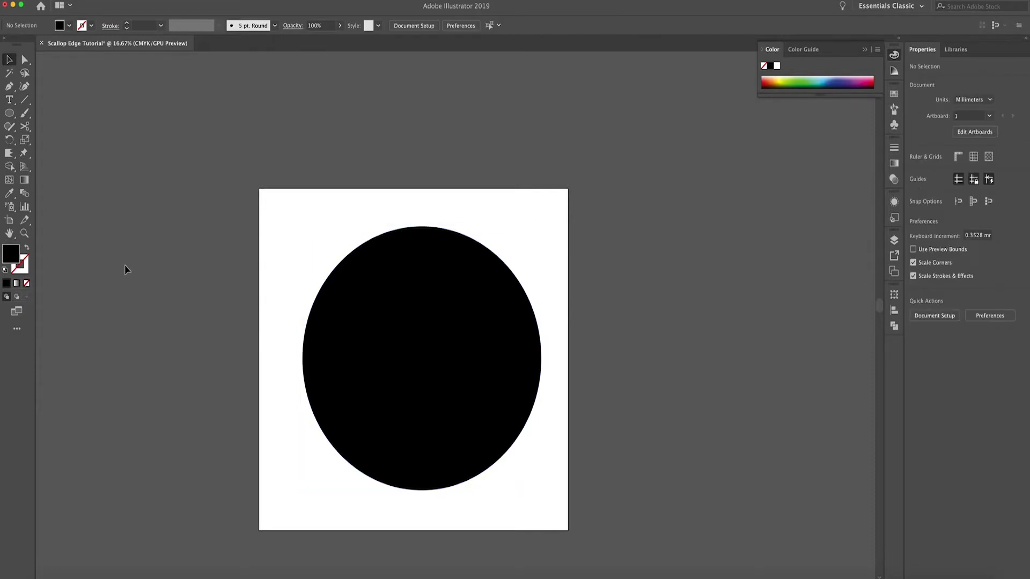
{"action": "key", "text": "super+equal"}
{"action": "scroll", "coordinate": [125, 269], "scroll_direction": "down", "scroll_amount": 3}
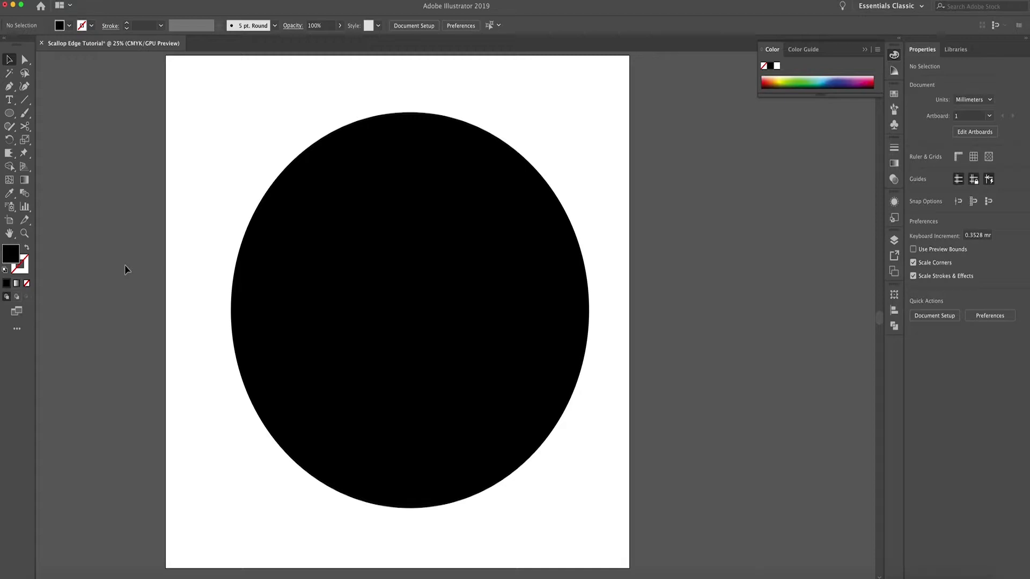
{"action": "left_click", "coordinate": [336, 294]}
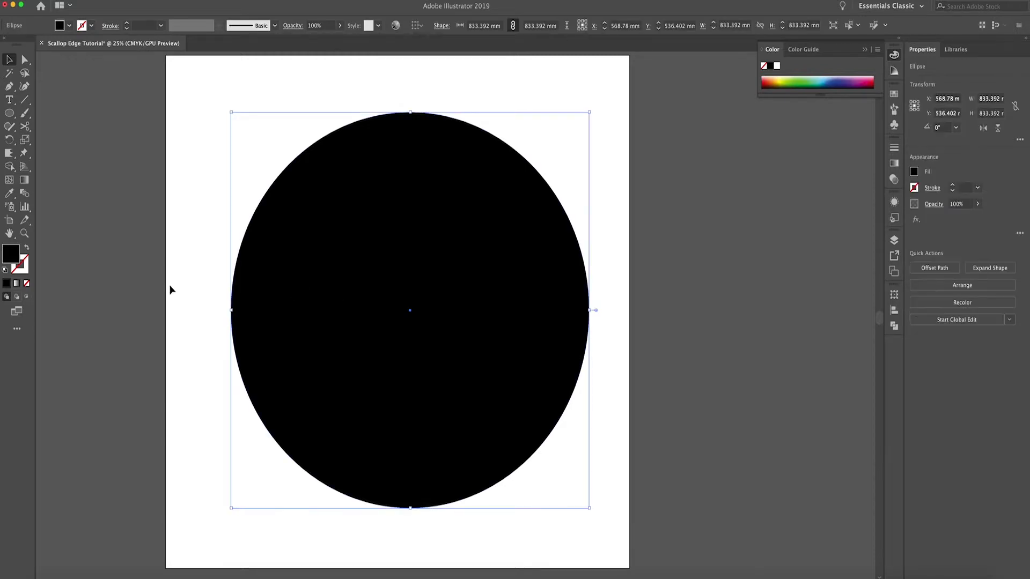
{"action": "left_click", "coordinate": [9, 155]}
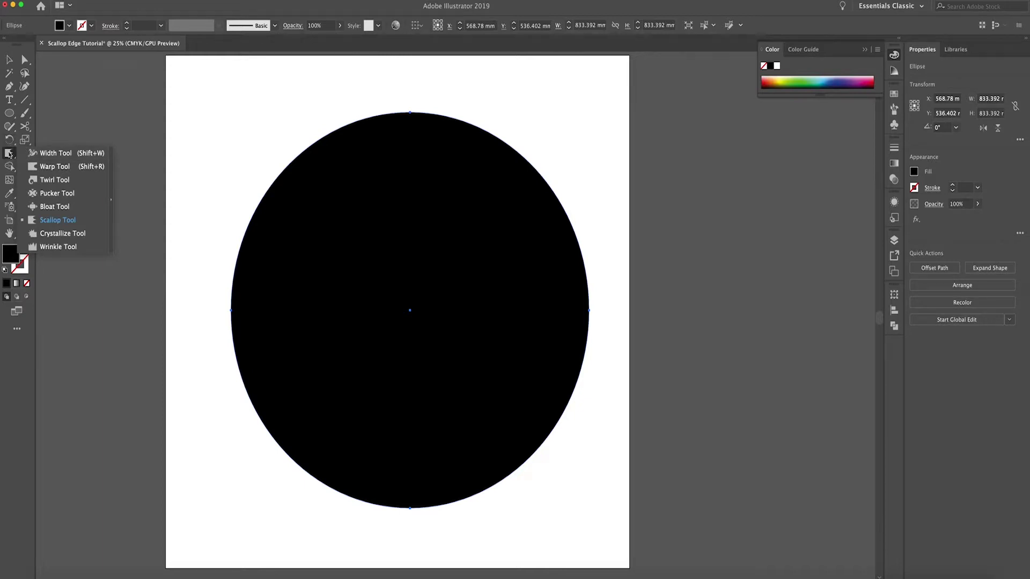
- Check the Scallop Tool Options (352.77 mm brush, 1% intensity, detail 2) and accept them unchanged
{"action": "left_click", "coordinate": [64, 221]}
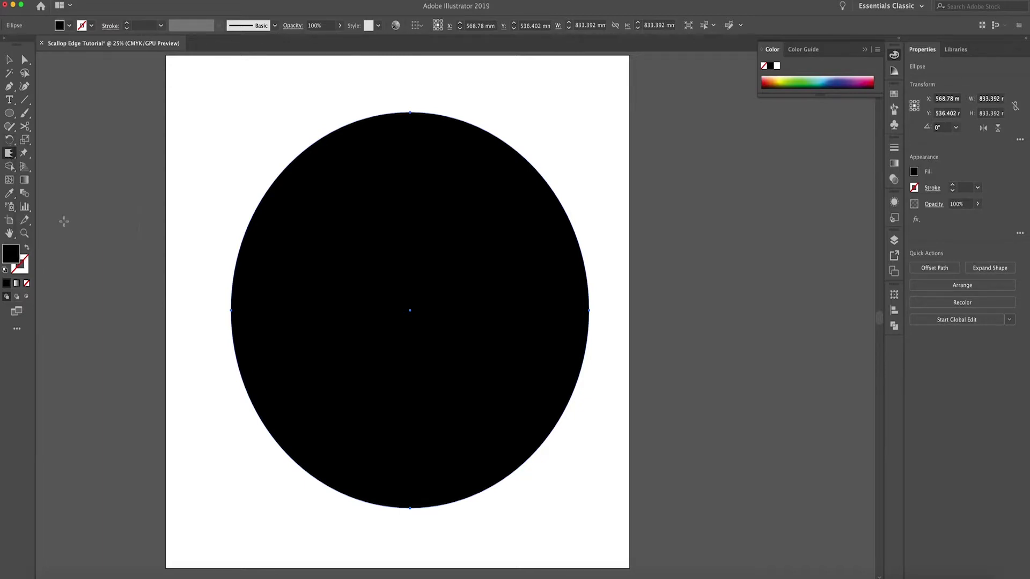
{"action": "double_click", "coordinate": [9, 153]}
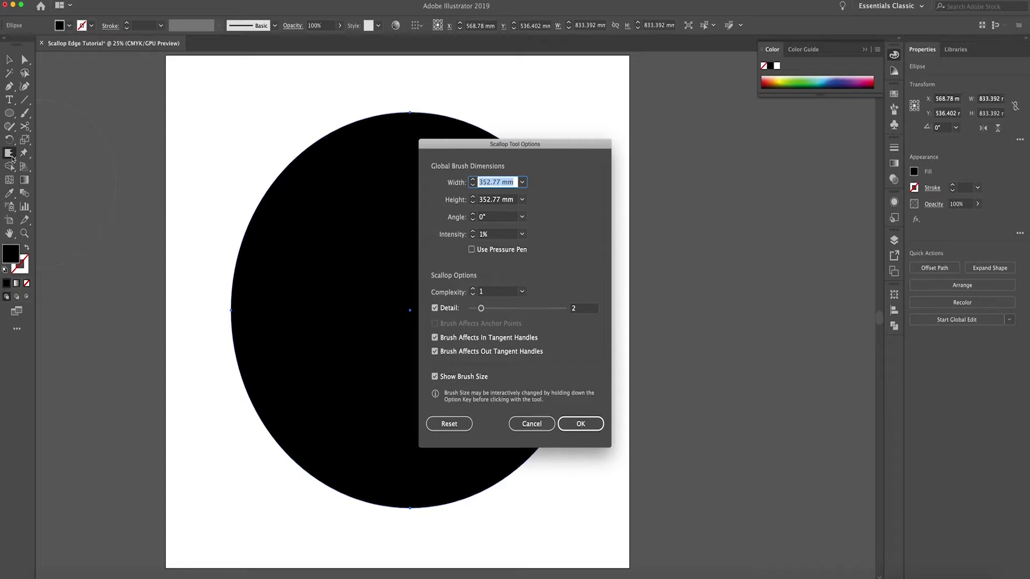
{"action": "left_click_drag", "start_coordinate": [468, 153], "coordinate": [674, 159]}
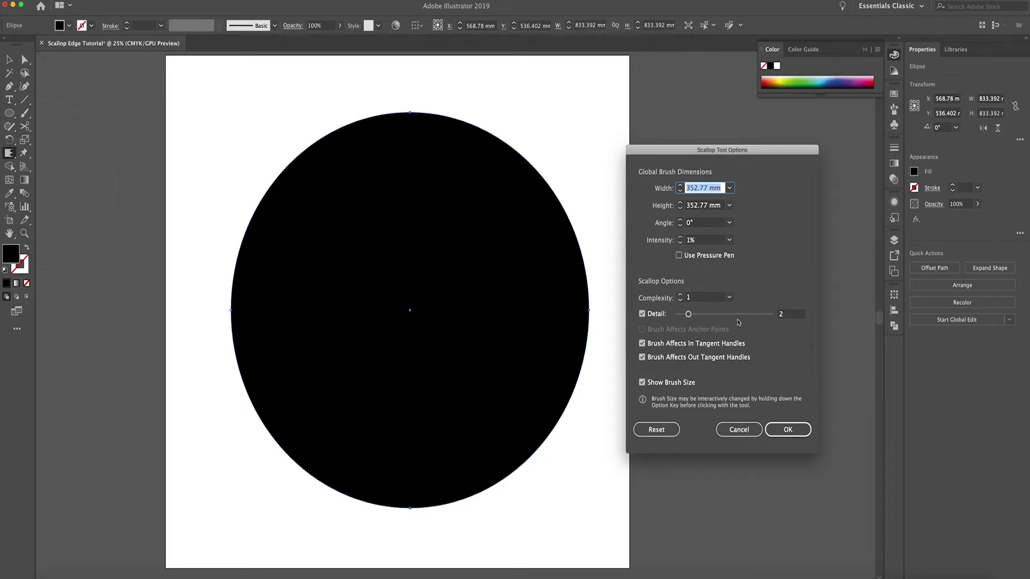
{"action": "left_click", "coordinate": [787, 430]}
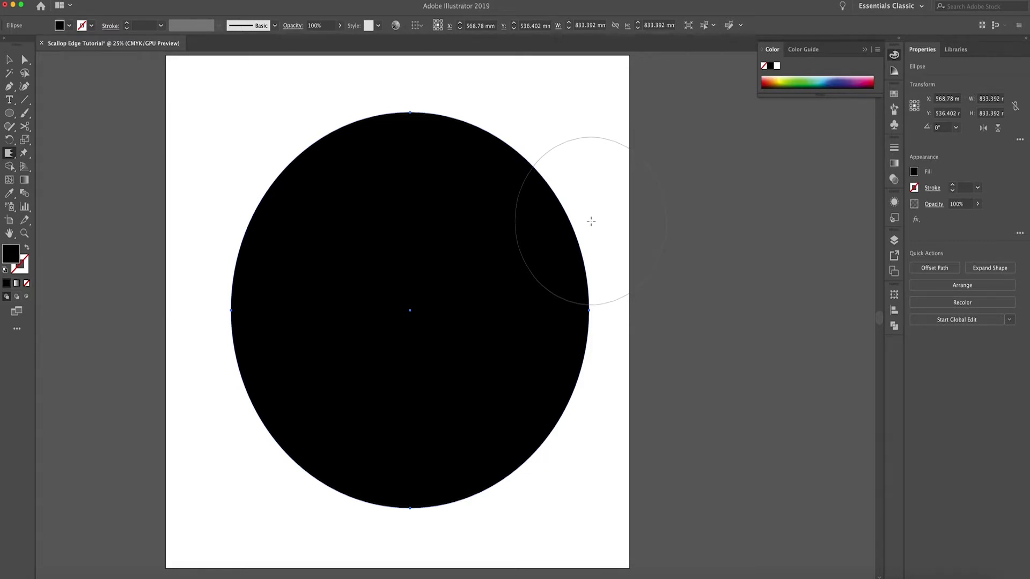
{"action": "mouse_move", "coordinate": [592, 220]}
{"action": "left_mouse_down"}
{"action": "mouse_move", "coordinate": [487, 108]}
{"action": "mouse_move", "coordinate": [403, 91]}
{"action": "mouse_move", "coordinate": [338, 103]}
{"action": "mouse_move", "coordinate": [245, 182]}
{"action": "mouse_move", "coordinate": [214, 257]}
{"action": "mouse_move", "coordinate": [206, 347]}
{"action": "mouse_move", "coordinate": [236, 418]}
{"action": "mouse_move", "coordinate": [290, 491]}
{"action": "mouse_move", "coordinate": [380, 529]}
{"action": "mouse_move", "coordinate": [470, 519]}
{"action": "mouse_move", "coordinate": [521, 496]}
{"action": "mouse_move", "coordinate": [586, 418]}
{"action": "mouse_move", "coordinate": [607, 353]}
{"action": "mouse_move", "coordinate": [606, 299]}
{"action": "mouse_move", "coordinate": [596, 285]}
{"action": "mouse_move", "coordinate": [607, 258]}
{"action": "mouse_move", "coordinate": [578, 162]}
{"action": "mouse_move", "coordinate": [528, 112]}
{"action": "mouse_move", "coordinate": [449, 77]}
{"action": "mouse_move", "coordinate": [379, 73]}
{"action": "mouse_move", "coordinate": [296, 99]}
{"action": "mouse_move", "coordinate": [236, 163]}
{"action": "mouse_move", "coordinate": [214, 207]}
{"action": "mouse_move", "coordinate": [202, 278]}
{"action": "mouse_move", "coordinate": [185, 310]}
{"action": "mouse_move", "coordinate": [191, 382]}
{"action": "mouse_move", "coordinate": [230, 459]}
{"action": "mouse_move", "coordinate": [280, 515]}
{"action": "mouse_move", "coordinate": [369, 551]}
{"action": "mouse_move", "coordinate": [499, 529]}
{"action": "mouse_move", "coordinate": [580, 460]}
{"action": "mouse_move", "coordinate": [612, 382]}
{"action": "mouse_move", "coordinate": [611, 263]}
{"action": "mouse_move", "coordinate": [618, 279]}
{"action": "mouse_move", "coordinate": [580, 426]}
{"action": "mouse_move", "coordinate": [546, 476]}
{"action": "mouse_move", "coordinate": [443, 517]}
{"action": "left_mouse_up"}
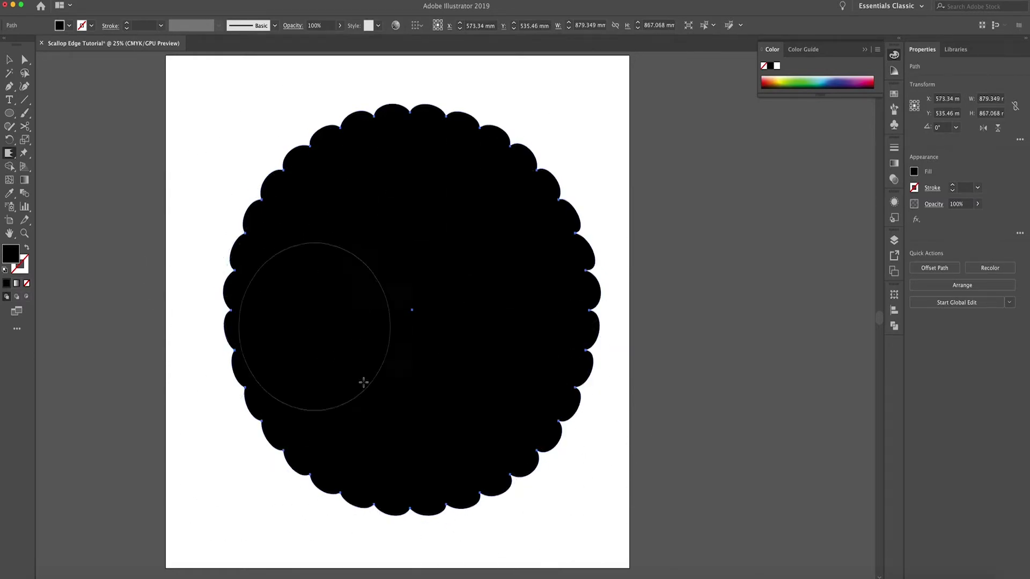
{"action": "key", "text": "super+z"}
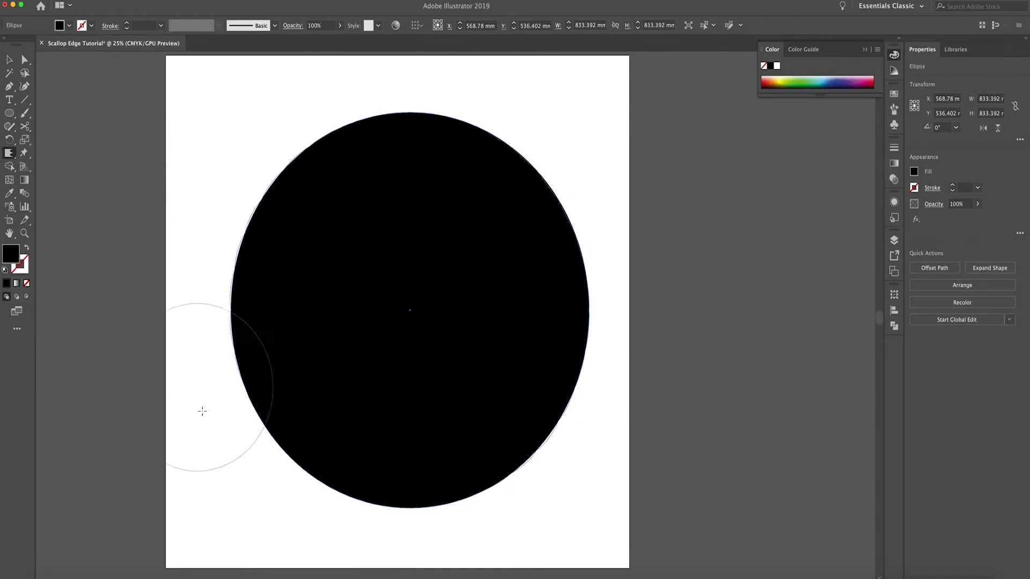
- Try two single scallop clicks on the circle's right edge, undoing each one
{"action": "left_click", "coordinate": [565, 272]}
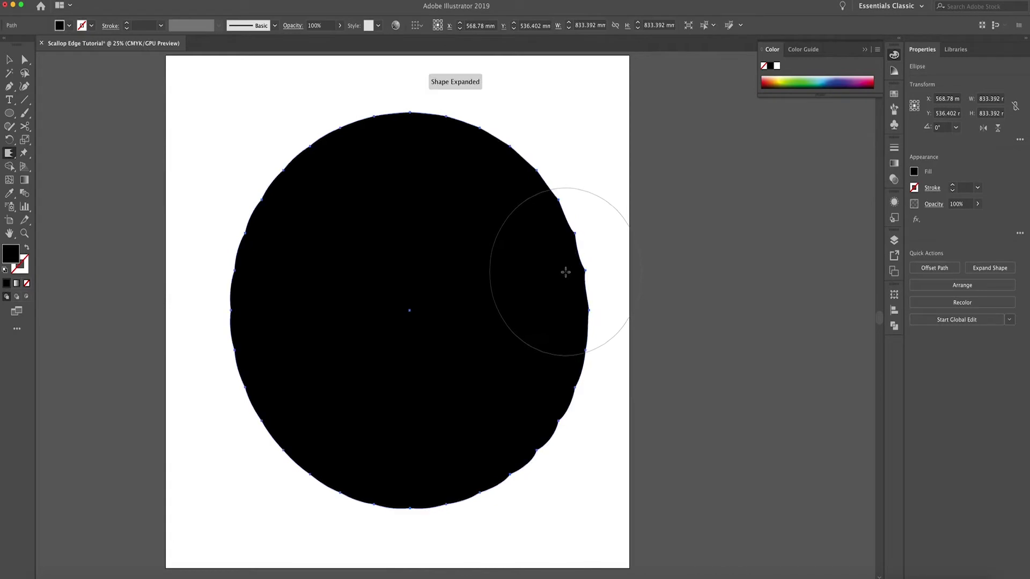
{"action": "key", "text": "super+z"}
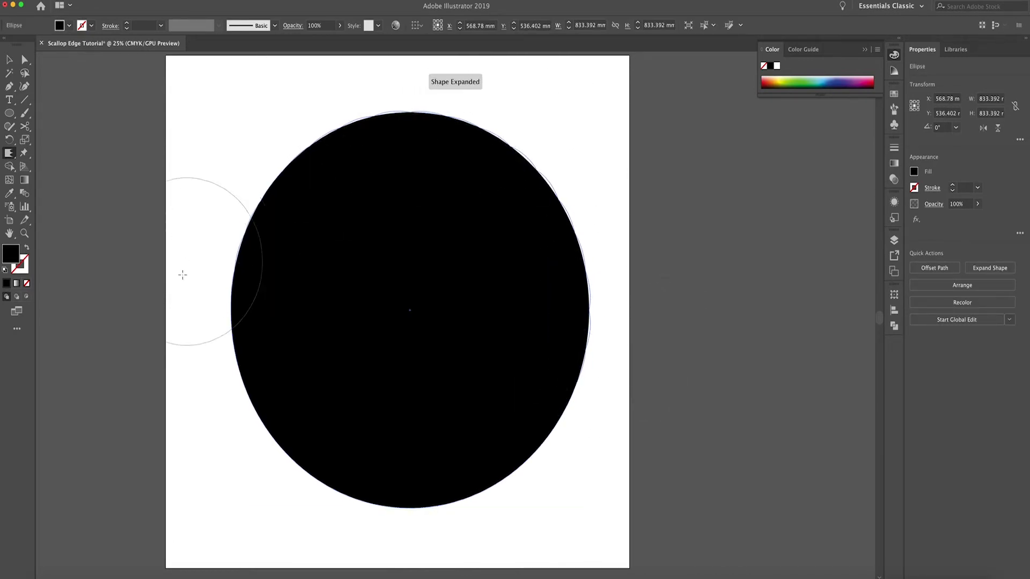
{"action": "left_click", "coordinate": [618, 239]}
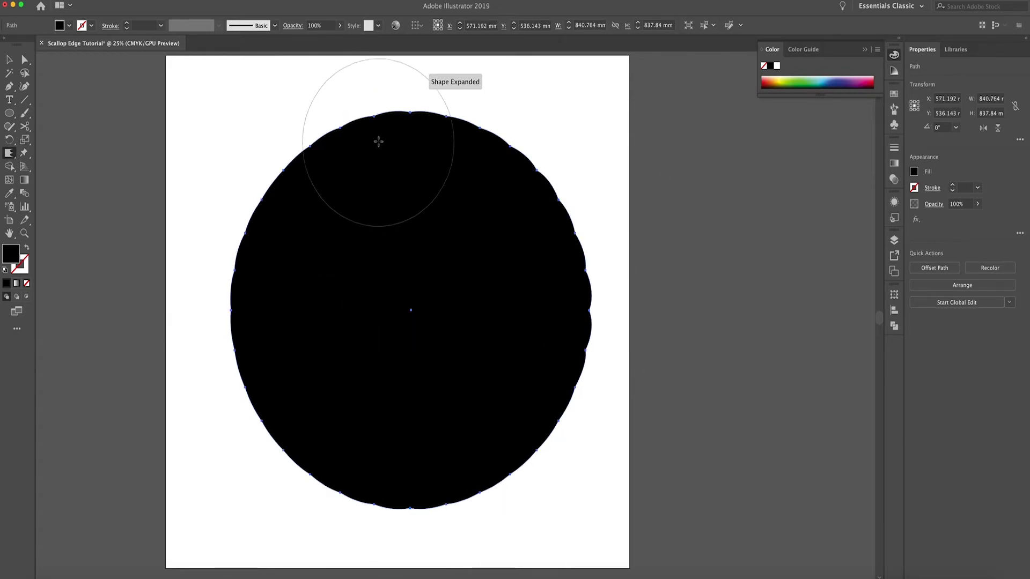
{"action": "key", "text": "super+z"}
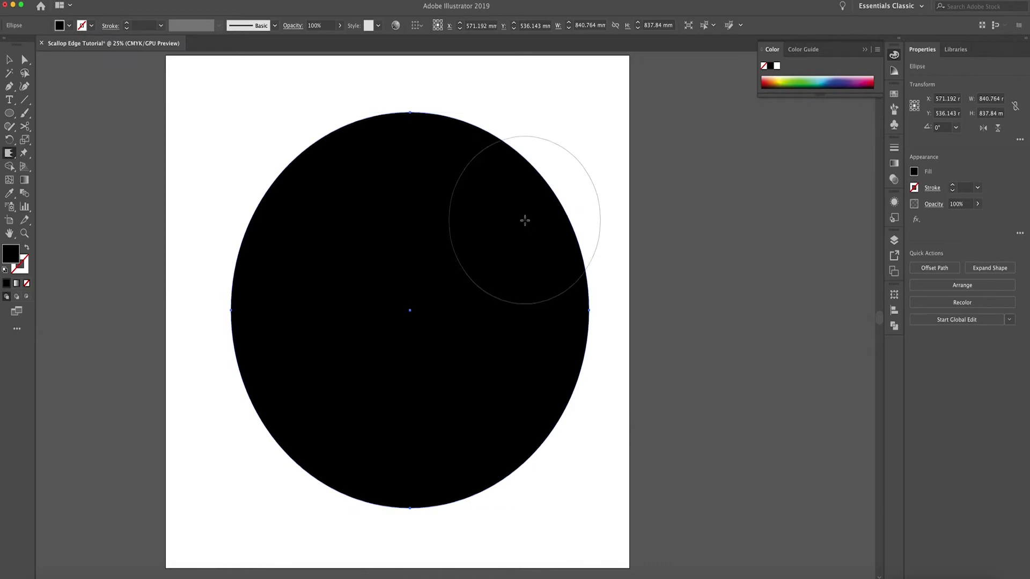
- Brush scallops around the circle's entire edge, then deselect to view the result
{"action": "mouse_move", "coordinate": [602, 368]}
{"action": "left_mouse_down"}
{"action": "mouse_move", "coordinate": [634, 334]}
{"action": "mouse_move", "coordinate": [600, 195]}
{"action": "mouse_move", "coordinate": [564, 145]}
{"action": "mouse_move", "coordinate": [461, 72]}
{"action": "mouse_move", "coordinate": [397, 72]}
{"action": "mouse_move", "coordinate": [291, 110]}
{"action": "mouse_move", "coordinate": [240, 165]}
{"action": "mouse_move", "coordinate": [188, 275]}
{"action": "mouse_move", "coordinate": [191, 365]}
{"action": "mouse_move", "coordinate": [229, 462]}
{"action": "mouse_move", "coordinate": [299, 538]}
{"action": "mouse_move", "coordinate": [329, 553]}
{"action": "mouse_move", "coordinate": [427, 553]}
{"action": "mouse_move", "coordinate": [499, 520]}
{"action": "mouse_move", "coordinate": [546, 483]}
{"action": "mouse_move", "coordinate": [600, 359]}
{"action": "left_mouse_up"}
{"action": "key", "text": "v"}
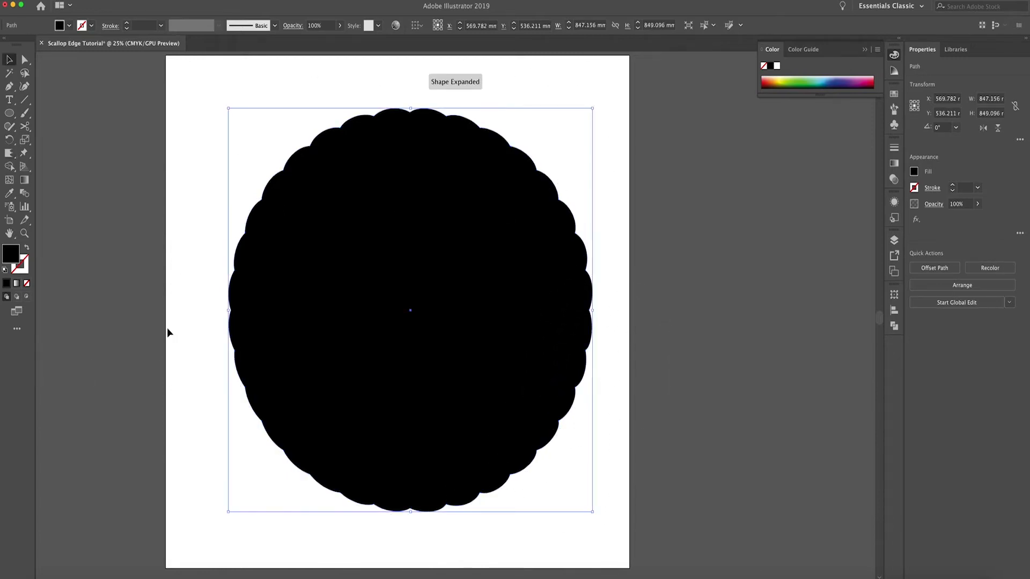
{"action": "left_click", "coordinate": [171, 328]}
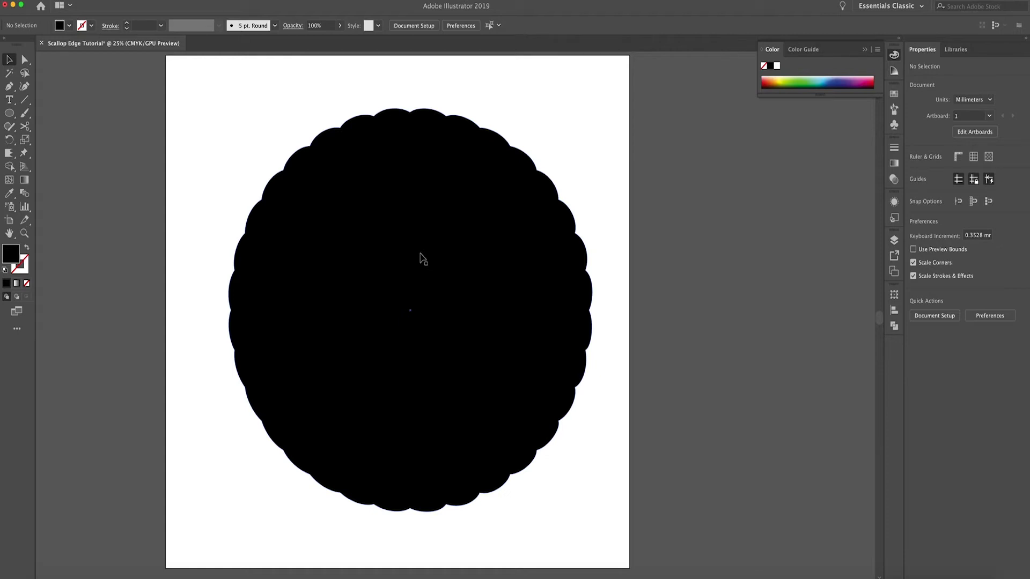
- Undo the scallops, set Scallop intensity 10% and detail 4, and rebrush the circle's edge
{"action": "key", "text": "super+z"}
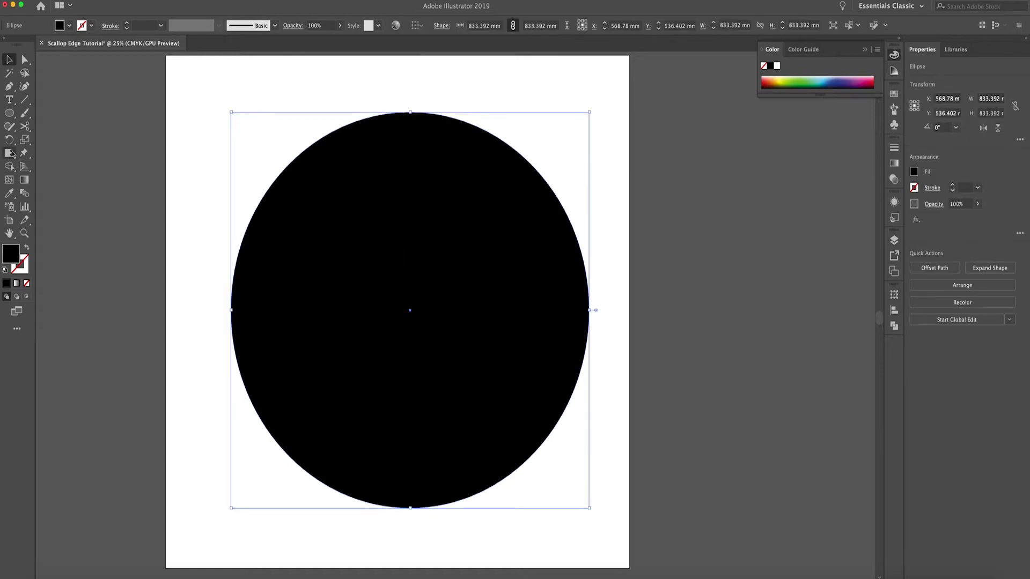
{"action": "double_click", "coordinate": [9, 154]}
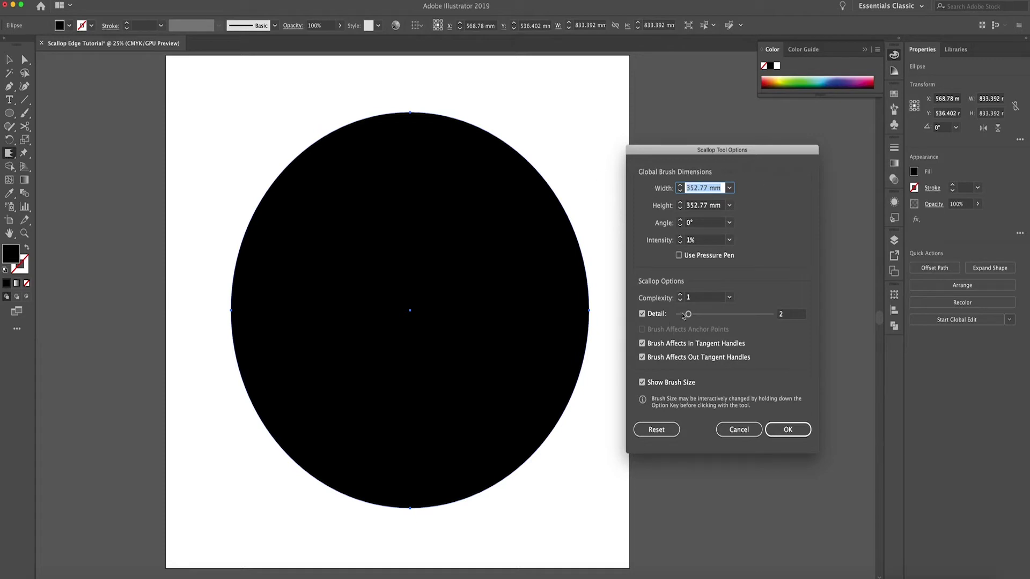
{"action": "left_click", "coordinate": [681, 240]}
{"action": "type", "text": "1"}
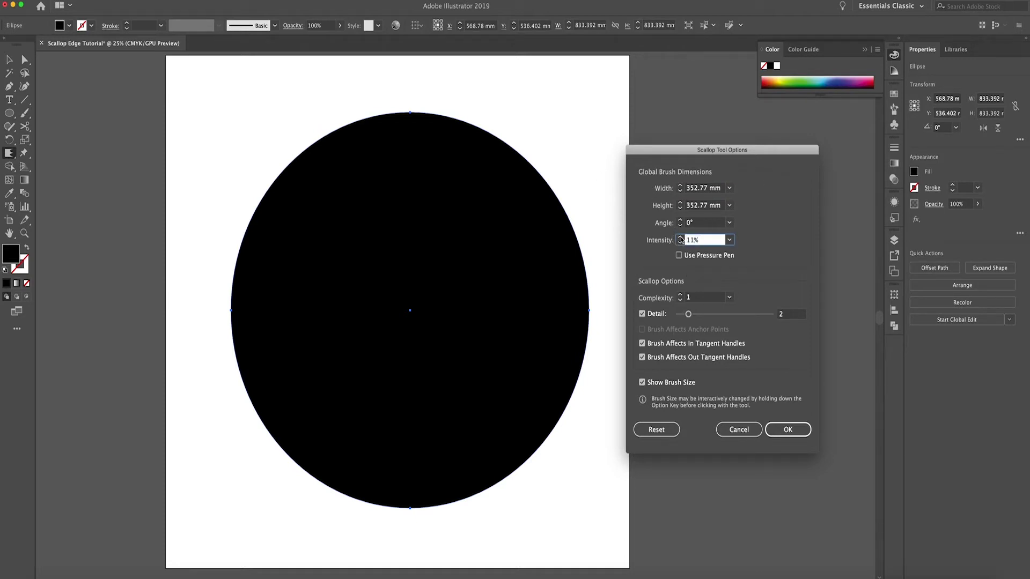
{"action": "left_click_drag", "start_coordinate": [687, 315], "coordinate": [707, 315]}
{"action": "left_click", "coordinate": [788, 429]}
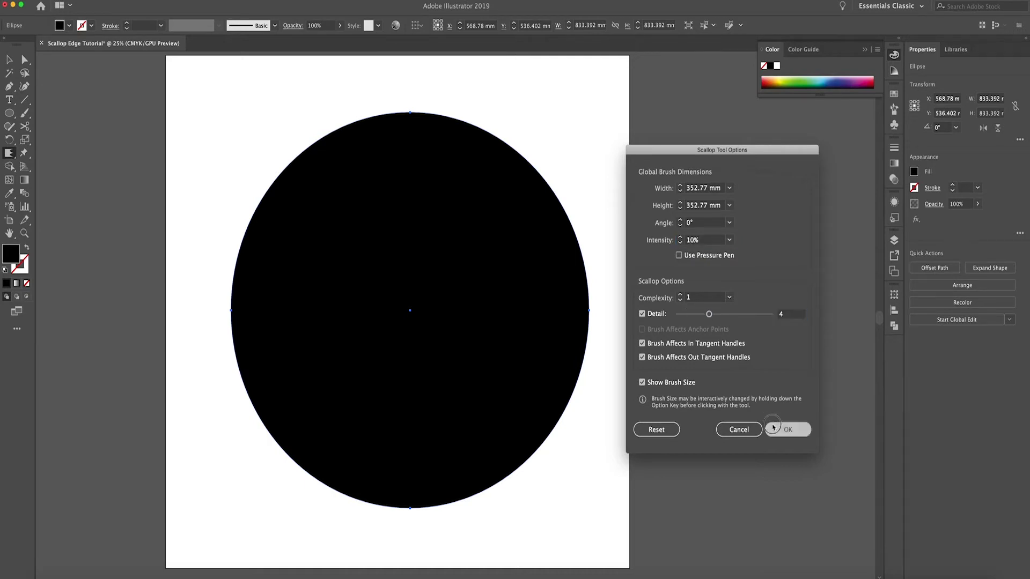
{"action": "mouse_move", "coordinate": [564, 282]}
{"action": "left_mouse_down"}
{"action": "mouse_move", "coordinate": [595, 272]}
{"action": "mouse_move", "coordinate": [589, 249]}
{"action": "mouse_move", "coordinate": [539, 163]}
{"action": "mouse_move", "coordinate": [585, 221]}
{"action": "mouse_move", "coordinate": [574, 442]}
{"action": "mouse_move", "coordinate": [494, 504]}
{"action": "mouse_move", "coordinate": [425, 520]}
{"action": "mouse_move", "coordinate": [344, 496]}
{"action": "mouse_move", "coordinate": [337, 485]}
{"action": "mouse_move", "coordinate": [301, 488]}
{"action": "mouse_move", "coordinate": [308, 407]}
{"action": "mouse_move", "coordinate": [234, 357]}
{"action": "mouse_move", "coordinate": [226, 328]}
{"action": "mouse_move", "coordinate": [249, 180]}
{"action": "mouse_move", "coordinate": [284, 143]}
{"action": "mouse_move", "coordinate": [346, 115]}
{"action": "mouse_move", "coordinate": [482, 106]}
{"action": "mouse_move", "coordinate": [541, 156]}
{"action": "mouse_move", "coordinate": [588, 240]}
{"action": "mouse_move", "coordinate": [608, 355]}
{"action": "mouse_move", "coordinate": [604, 415]}
{"action": "mouse_move", "coordinate": [585, 454]}
{"action": "mouse_move", "coordinate": [532, 496]}
{"action": "mouse_move", "coordinate": [403, 519]}
{"action": "mouse_move", "coordinate": [324, 495]}
{"action": "mouse_move", "coordinate": [238, 369]}
{"action": "mouse_move", "coordinate": [210, 208]}
{"action": "left_mouse_up"}
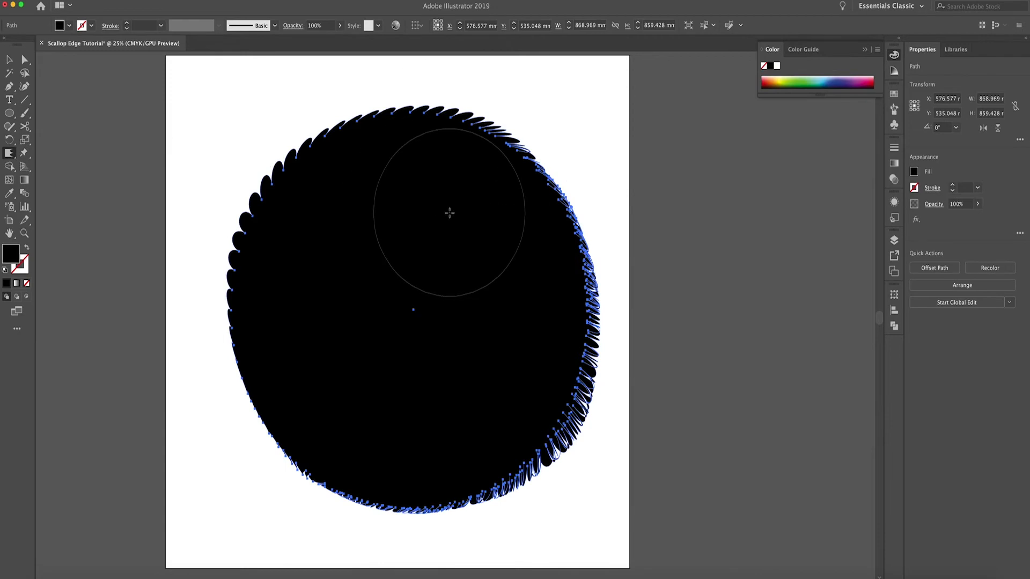
- Undo the spiky scallops, then brush scallops on the circle's upper-left, right, top-right and bottom edges
{"action": "key", "text": "super+z"}
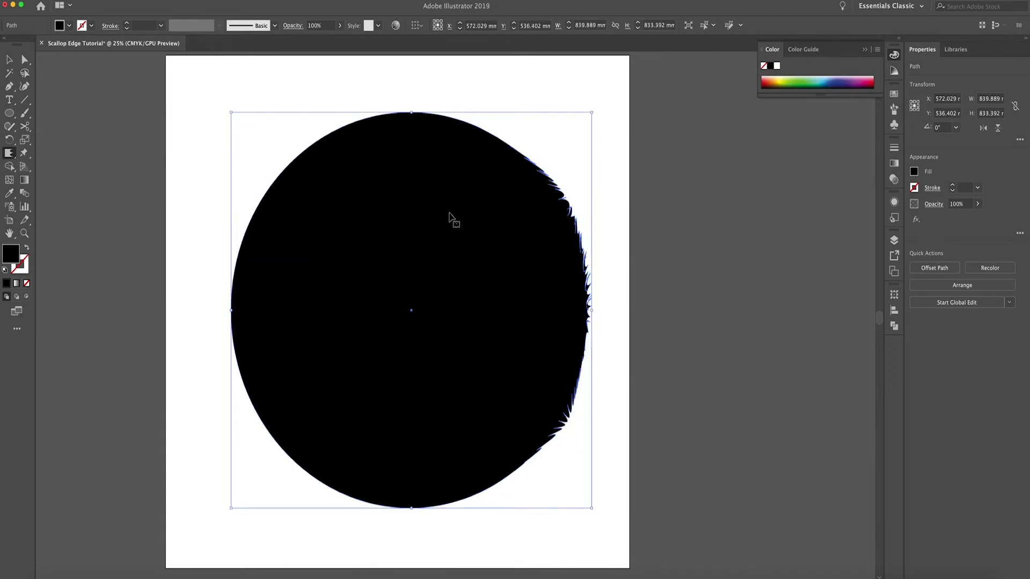
{"action": "key", "text": "super+z"}
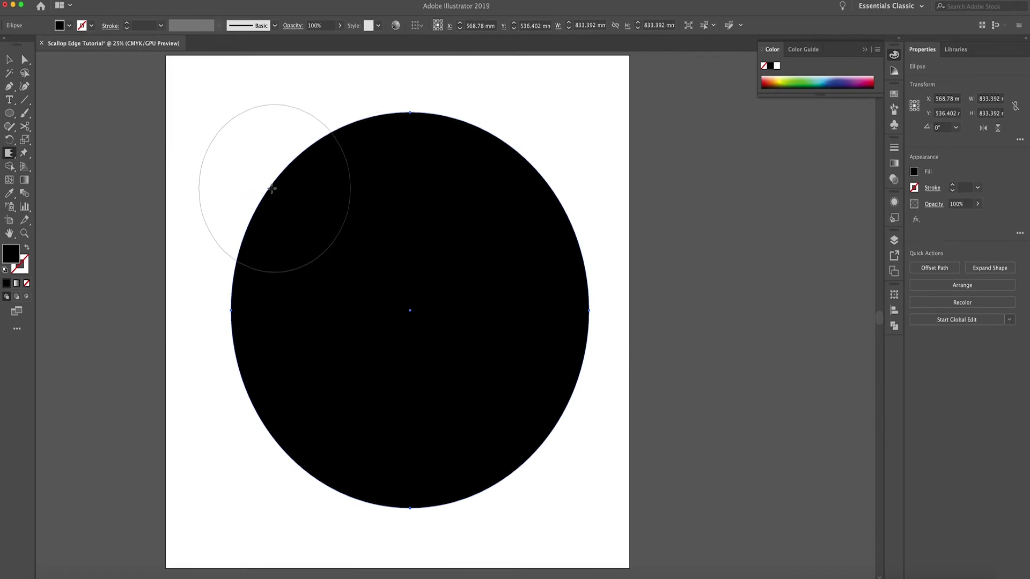
{"action": "mouse_move", "coordinate": [271, 166]}
{"action": "left_mouse_down"}
{"action": "mouse_move", "coordinate": [276, 156]}
{"action": "mouse_move", "coordinate": [219, 322]}
{"action": "mouse_move", "coordinate": [231, 398]}
{"action": "left_mouse_up"}
{"action": "mouse_move", "coordinate": [569, 210]}
{"action": "left_mouse_down"}
{"action": "mouse_move", "coordinate": [610, 268]}
{"action": "mouse_move", "coordinate": [610, 433]}
{"action": "left_mouse_up"}
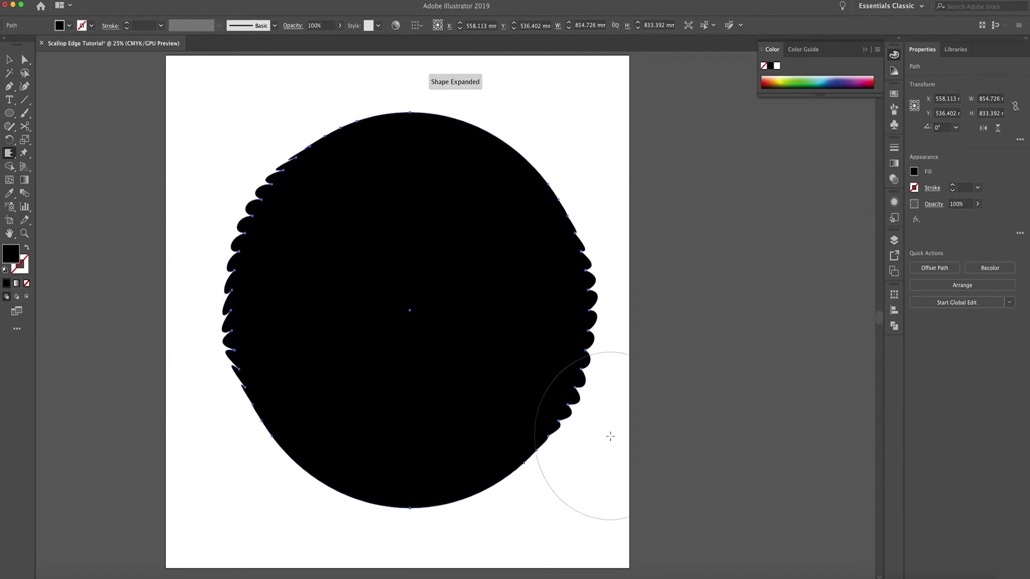
{"action": "mouse_move", "coordinate": [609, 304]}
{"action": "left_mouse_down"}
{"action": "mouse_move", "coordinate": [524, 177]}
{"action": "mouse_move", "coordinate": [509, 186]}
{"action": "mouse_move", "coordinate": [530, 96]}
{"action": "mouse_move", "coordinate": [470, 168]}
{"action": "mouse_move", "coordinate": [488, 143]}
{"action": "left_mouse_up"}
{"action": "mouse_move", "coordinate": [389, 333]}
{"action": "left_mouse_down"}
{"action": "mouse_move", "coordinate": [400, 492]}
{"action": "mouse_move", "coordinate": [420, 343]}
{"action": "left_mouse_up"}
- Undo those strokes back to the plain black circle, and try then undo one more left-top stroke
{"action": "key", "text": "super+z"}
{"action": "key", "text": "super+z"}
{"action": "key", "text": "super+z"}
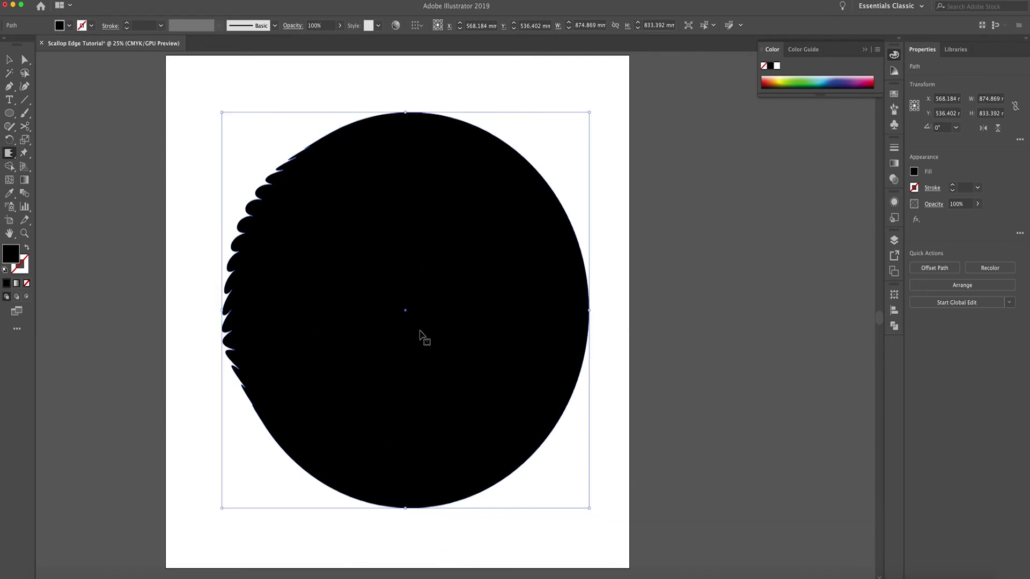
{"action": "key", "text": "super+z"}
{"action": "key", "text": "super+z"}
{"action": "key", "text": "super+z"}
{"action": "key", "text": "super+z"}
{"action": "key", "text": "super+z"}
{"action": "key", "text": "super+z"}
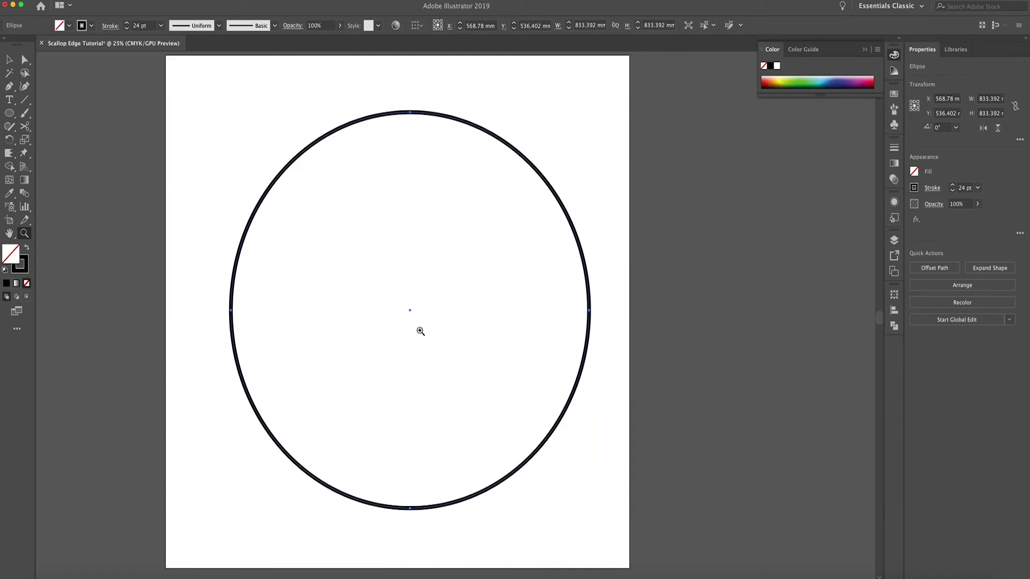
{"action": "key", "text": "super+z"}
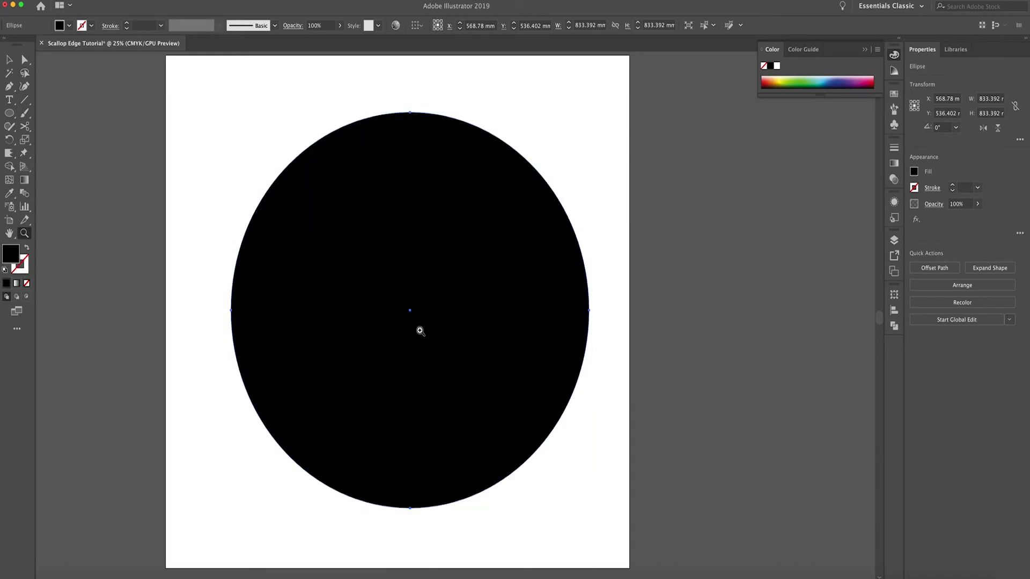
{"action": "key", "text": "shift+r"}
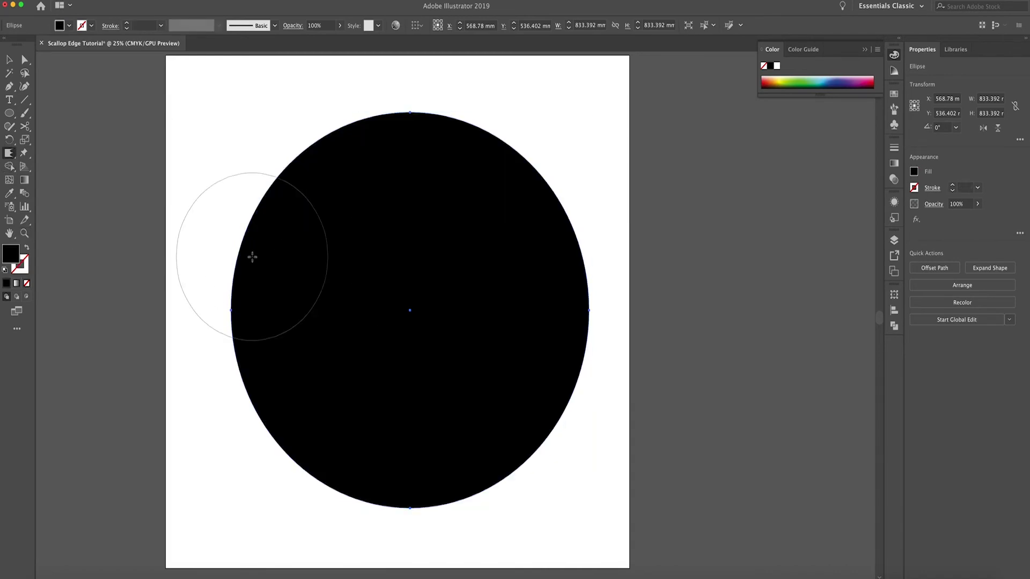
{"action": "mouse_move", "coordinate": [252, 256]}
{"action": "left_mouse_down"}
{"action": "mouse_move", "coordinate": [258, 198]}
{"action": "mouse_move", "coordinate": [323, 133]}
{"action": "mouse_move", "coordinate": [503, 123]}
{"action": "mouse_move", "coordinate": [581, 263]}
{"action": "mouse_move", "coordinate": [595, 334]}
{"action": "mouse_move", "coordinate": [573, 402]}
{"action": "mouse_move", "coordinate": [472, 480]}
{"action": "mouse_move", "coordinate": [410, 495]}
{"action": "mouse_move", "coordinate": [362, 483]}
{"action": "mouse_move", "coordinate": [296, 421]}
{"action": "mouse_move", "coordinate": [261, 335]}
{"action": "mouse_move", "coordinate": [250, 287]}
{"action": "mouse_move", "coordinate": [269, 245]}
{"action": "mouse_move", "coordinate": [317, 188]}
{"action": "mouse_move", "coordinate": [397, 147]}
{"action": "left_mouse_up"}
{"action": "key", "text": "super+z"}
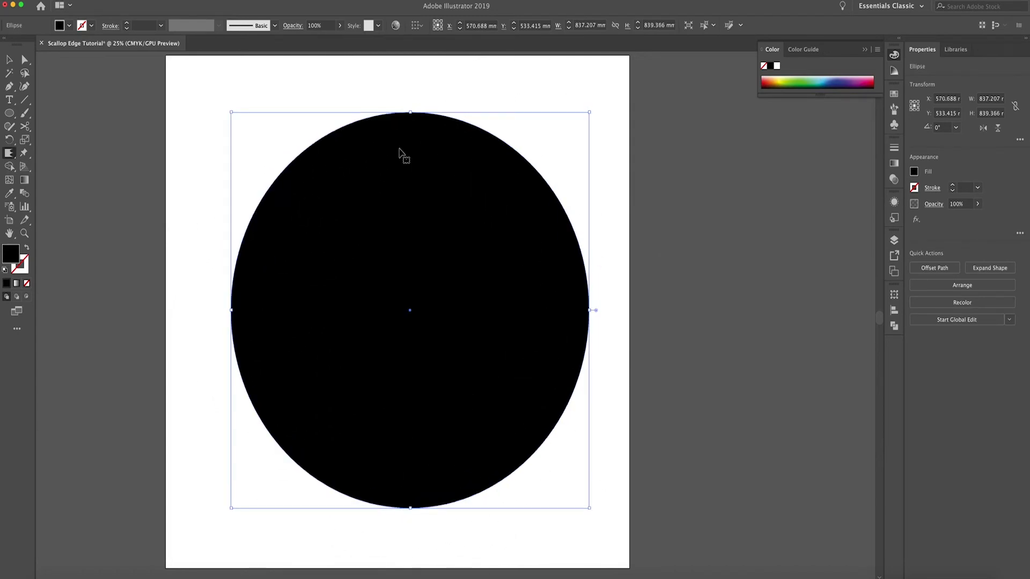
- Set the Scallop Tool intensity back to 1% and lower the detail
{"action": "double_click", "coordinate": [9, 153]}
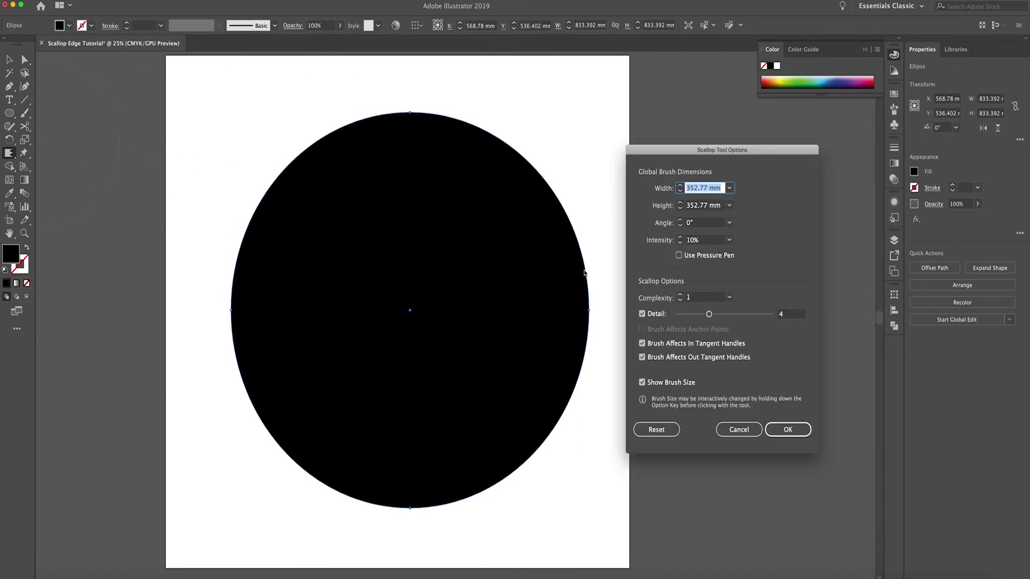
{"action": "double_click", "coordinate": [687, 240]}
{"action": "type", "text": "1"}
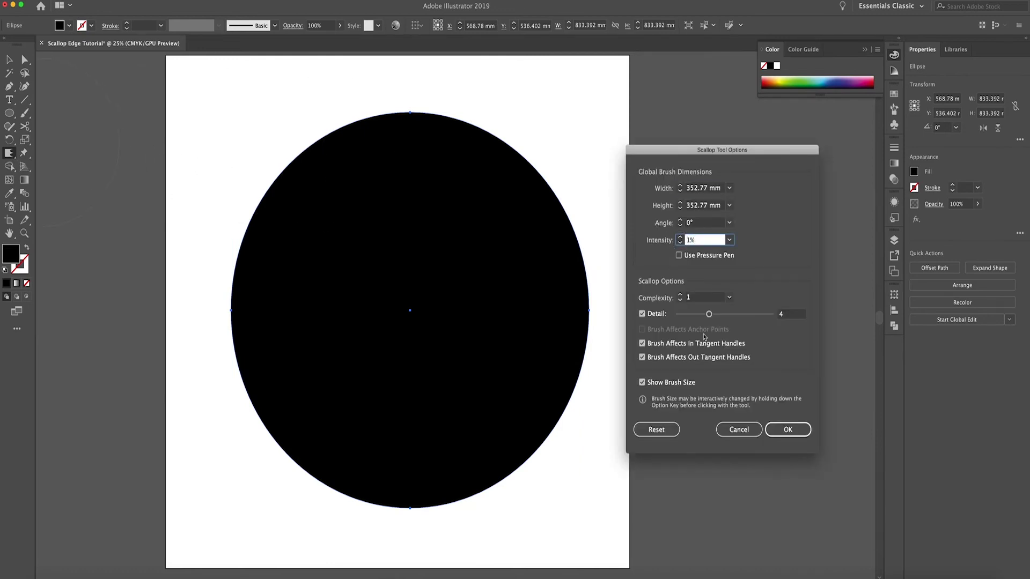
{"action": "left_click_drag", "start_coordinate": [712, 319], "coordinate": [681, 318]}
{"action": "left_click", "coordinate": [788, 429]}
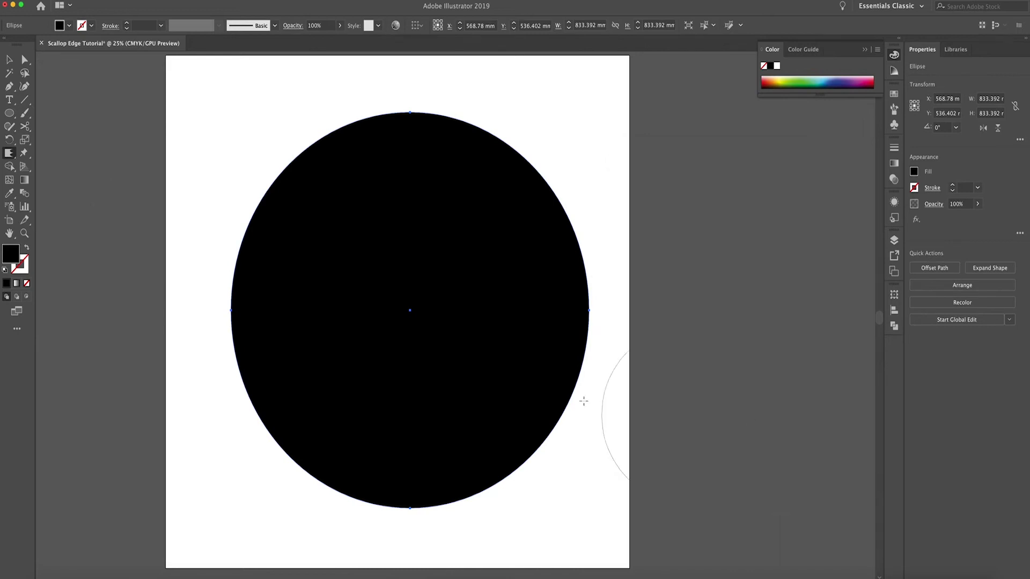
- Brush soft scallops along the circle's edge and zoom out to see the whole circle
{"action": "scroll", "coordinate": [575, 143], "scroll_direction": "up", "scroll_amount": 3}
{"action": "left_click", "coordinate": [522, 274]}
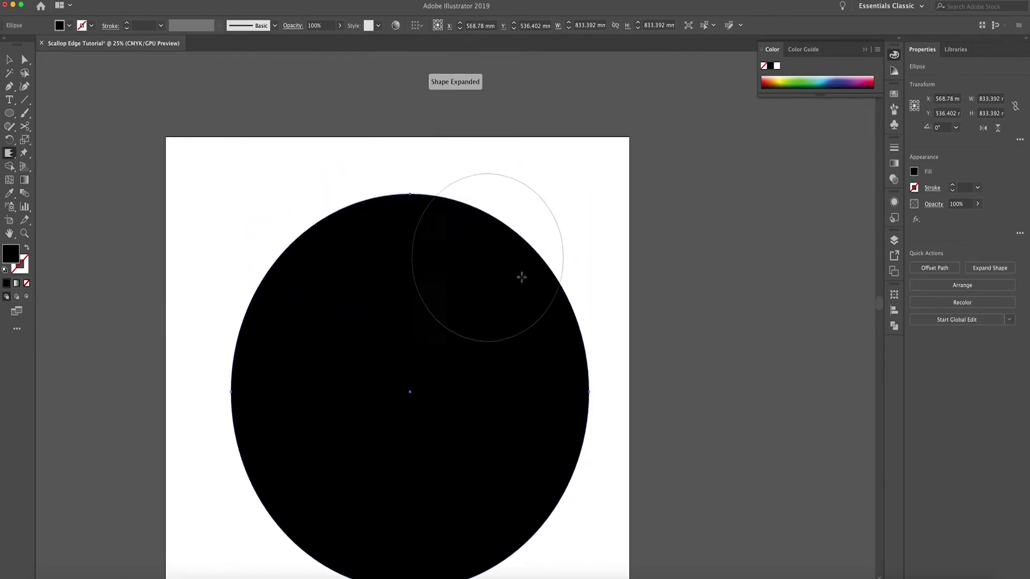
{"action": "mouse_move", "coordinate": [546, 224]}
{"action": "left_mouse_down"}
{"action": "mouse_move", "coordinate": [482, 172]}
{"action": "mouse_move", "coordinate": [408, 161]}
{"action": "mouse_move", "coordinate": [349, 172]}
{"action": "mouse_move", "coordinate": [280, 216]}
{"action": "mouse_move", "coordinate": [234, 303]}
{"action": "mouse_move", "coordinate": [214, 410]}
{"action": "mouse_move", "coordinate": [223, 476]}
{"action": "mouse_move", "coordinate": [262, 536]}
{"action": "mouse_move", "coordinate": [304, 563]}
{"action": "mouse_move", "coordinate": [346, 564]}
{"action": "mouse_move", "coordinate": [453, 534]}
{"action": "mouse_move", "coordinate": [540, 483]}
{"action": "mouse_move", "coordinate": [612, 384]}
{"action": "mouse_move", "coordinate": [623, 301]}
{"action": "mouse_move", "coordinate": [603, 221]}
{"action": "left_mouse_up"}
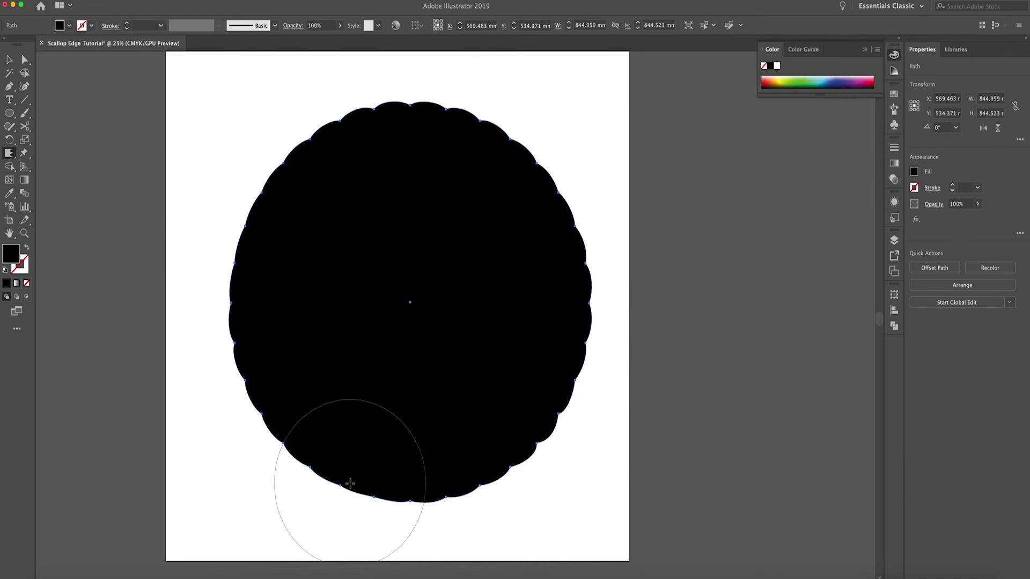
{"action": "key", "text": "super+minus"}
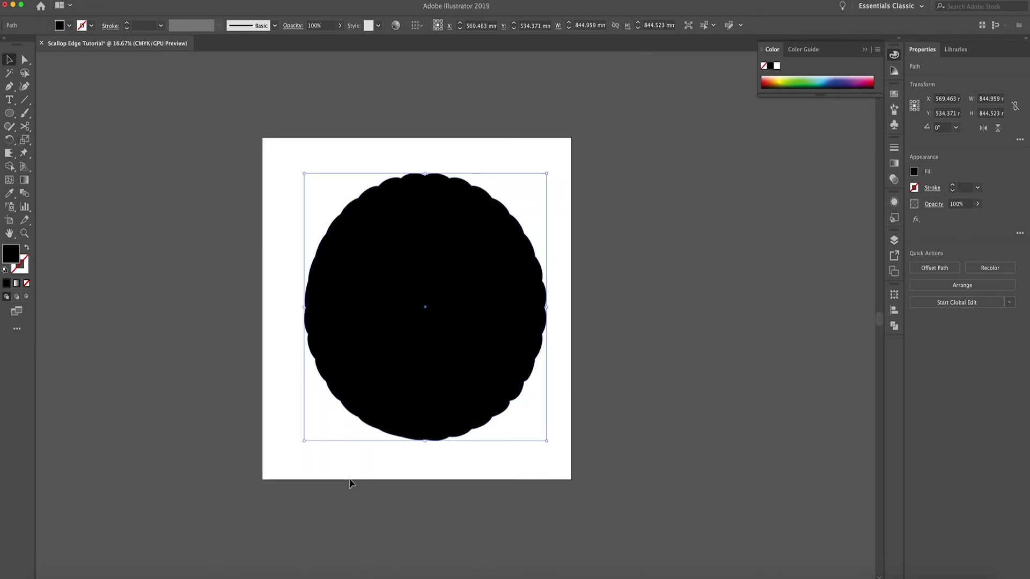